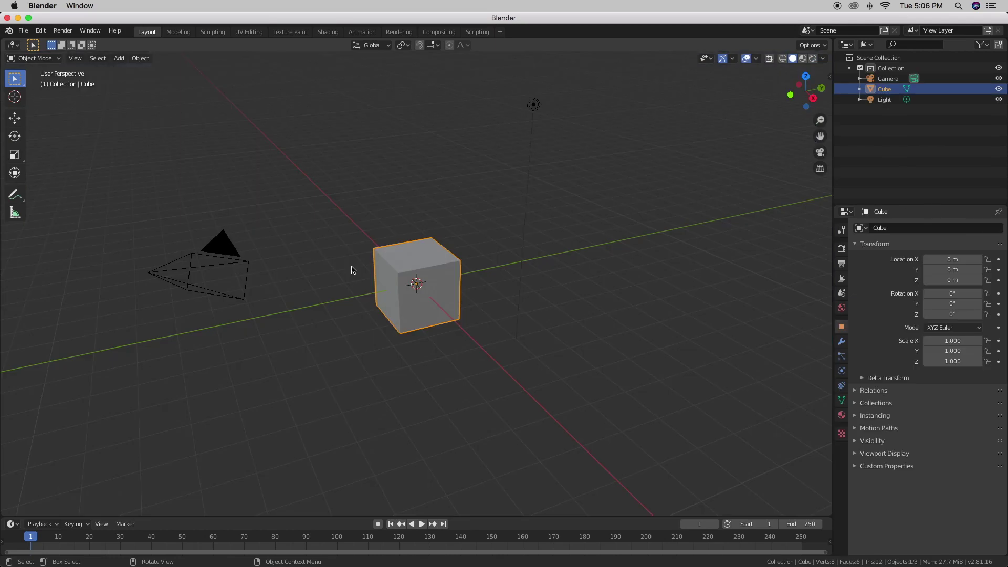
# - Delete the default cube and add a Text object at the origin
pyautogui.press('x')
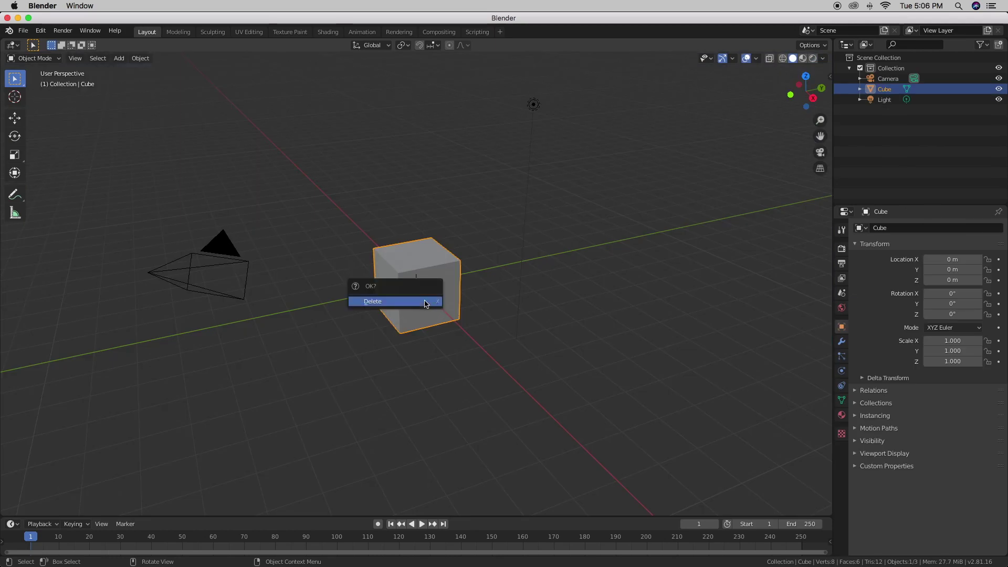
pyautogui.click(425, 303)
pyautogui.hotkey('shift', 'a')
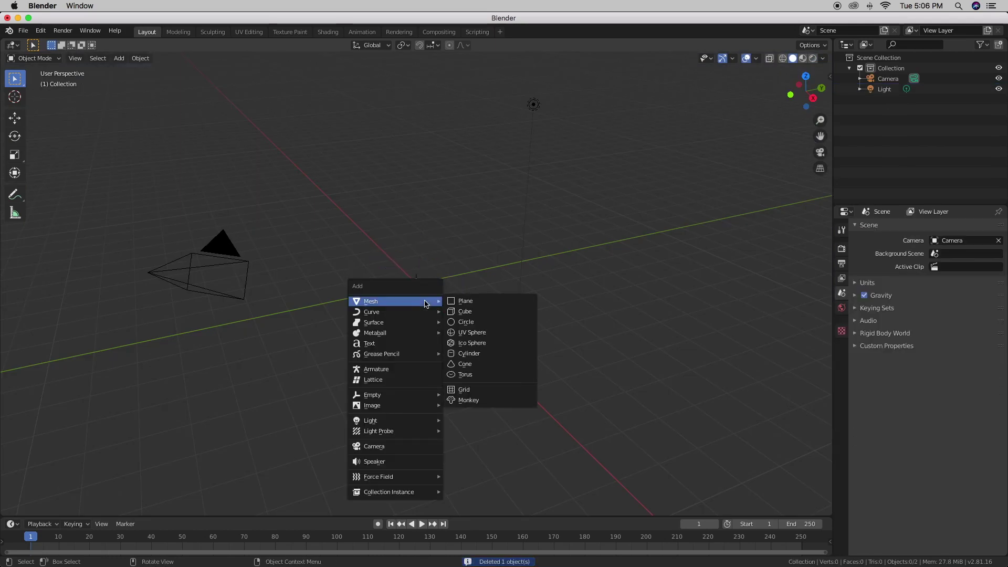
pyautogui.click(414, 343)
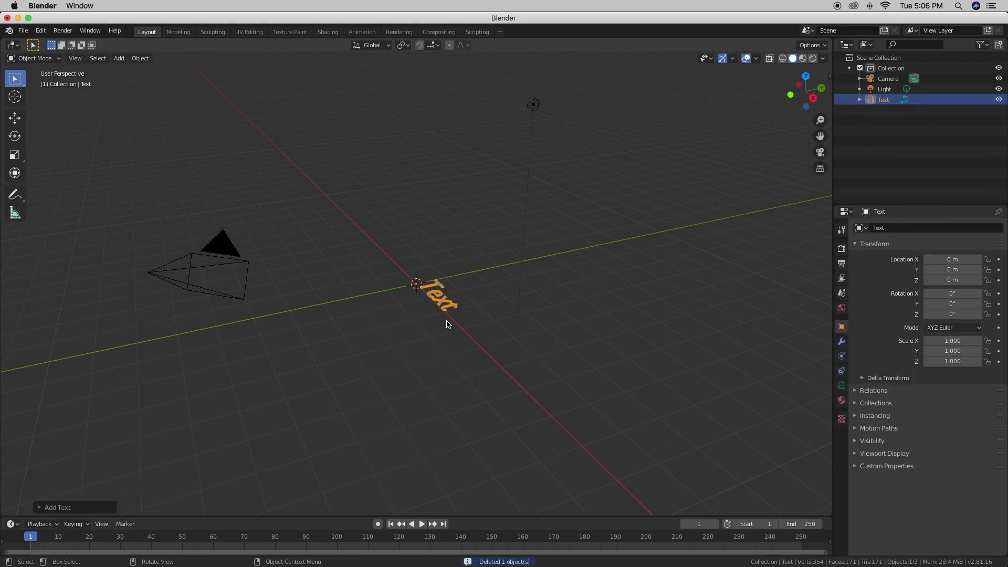
# - Rotate the Text 90° about X so it stands upright
pyautogui.press('r')
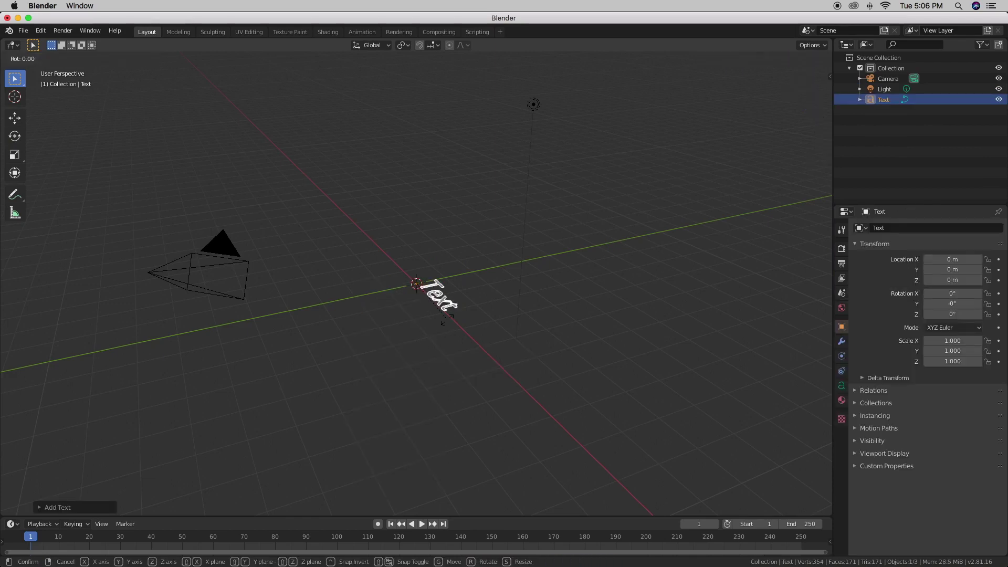
pyautogui.write('x')
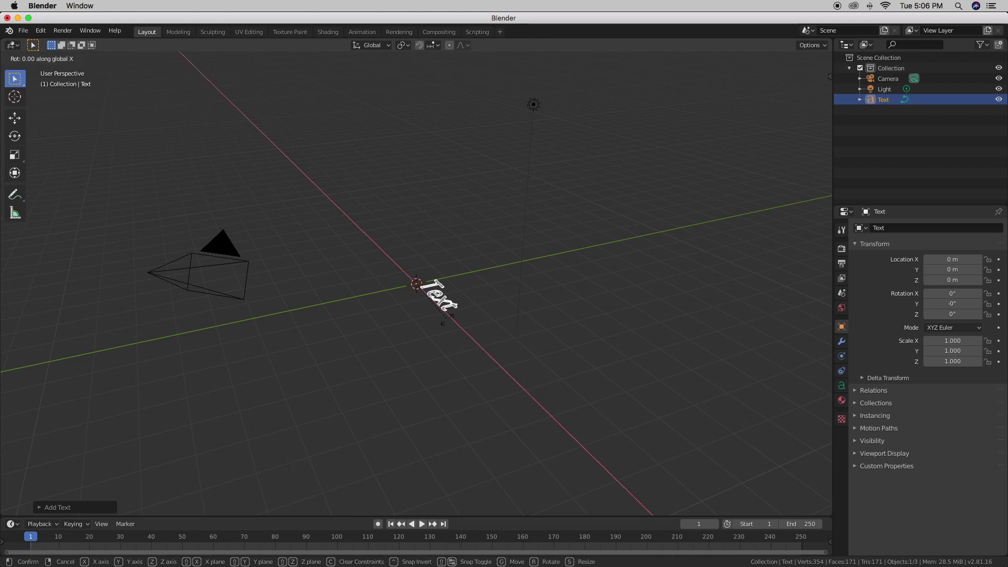
pyautogui.write('90')
pyautogui.press('Return')
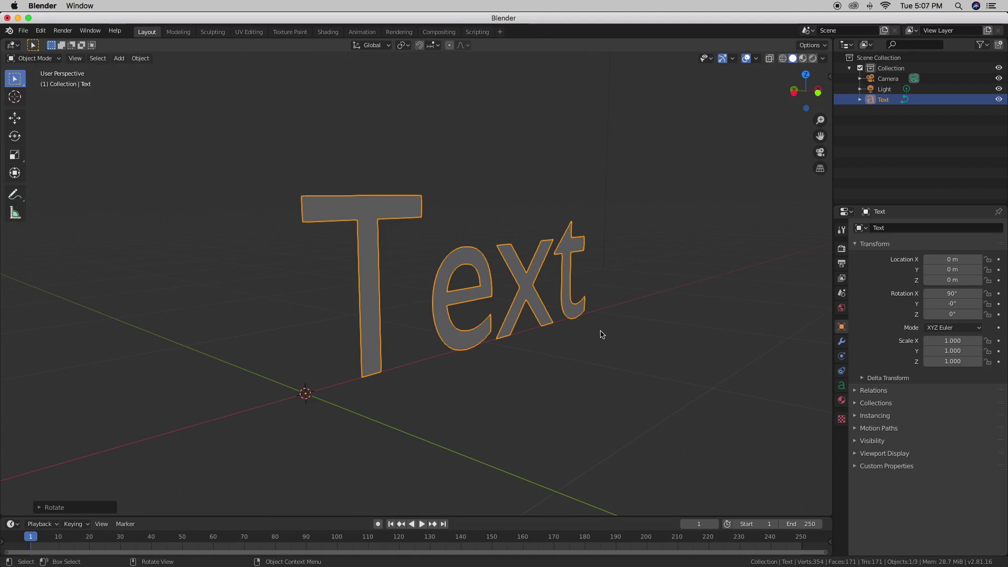
# - Set the Text geometry Extrude to 0.04 m and Bevel Depth to 0.01 m
pyautogui.click(841, 386)
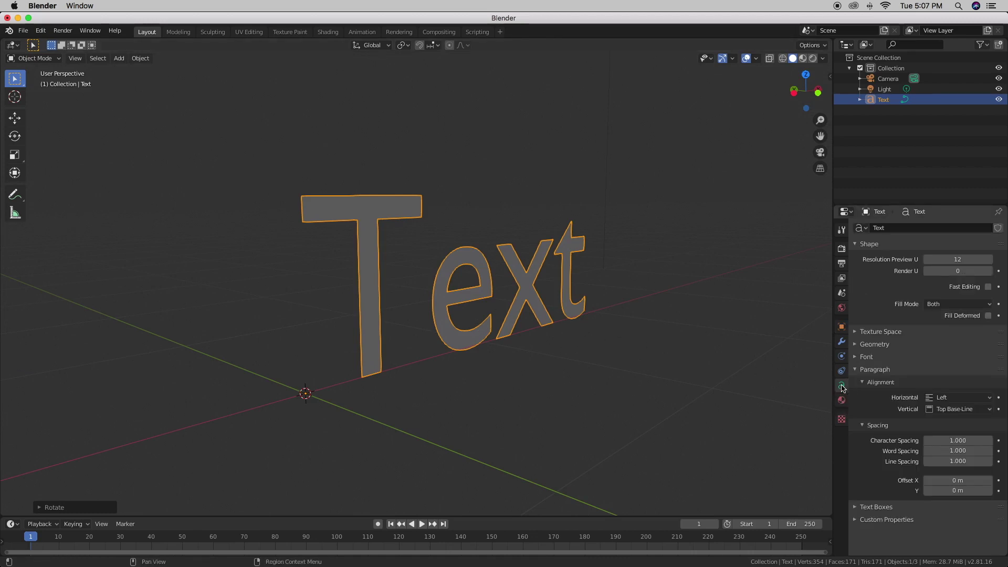
pyautogui.click(861, 345)
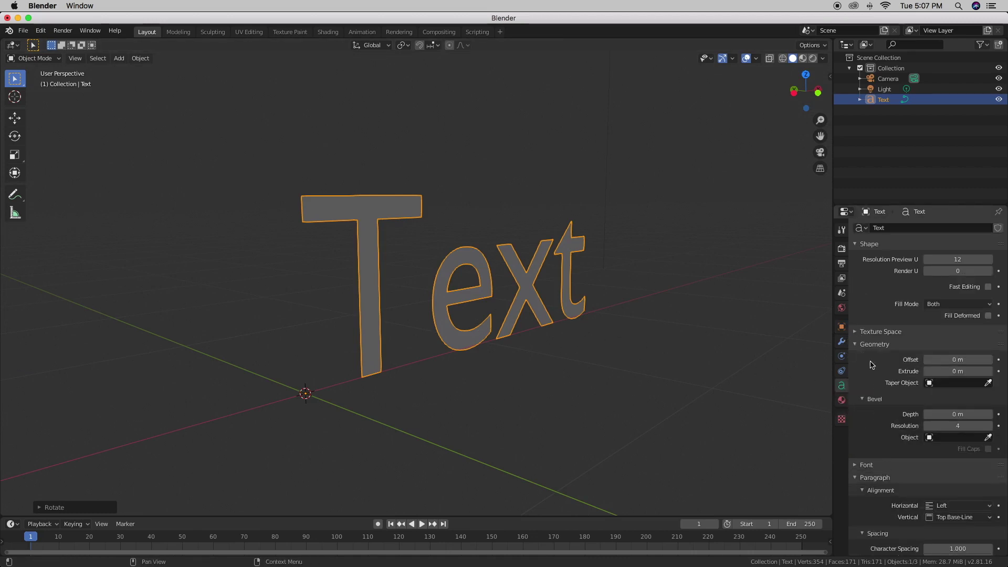
pyautogui.click(990, 372)
pyautogui.click(990, 371)
pyautogui.click(990, 371)
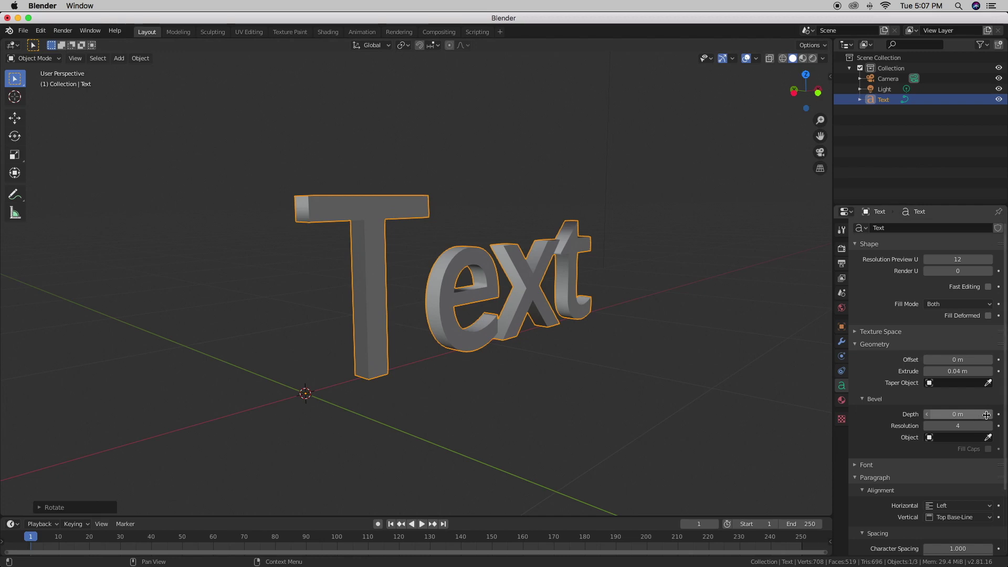
pyautogui.click(990, 415)
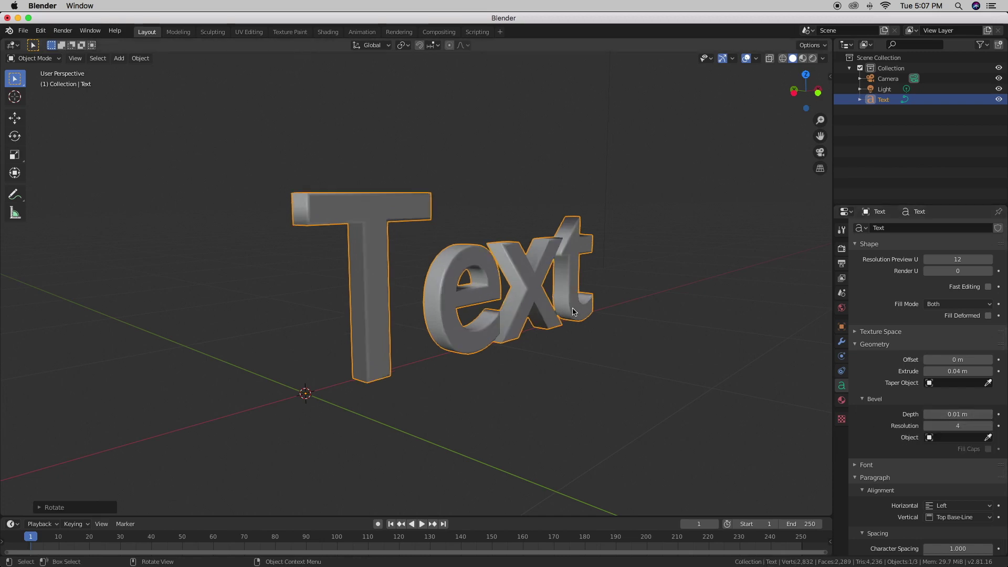
pyautogui.scroll(3, 573, 312)
pyautogui.scroll(-1, 573, 312)
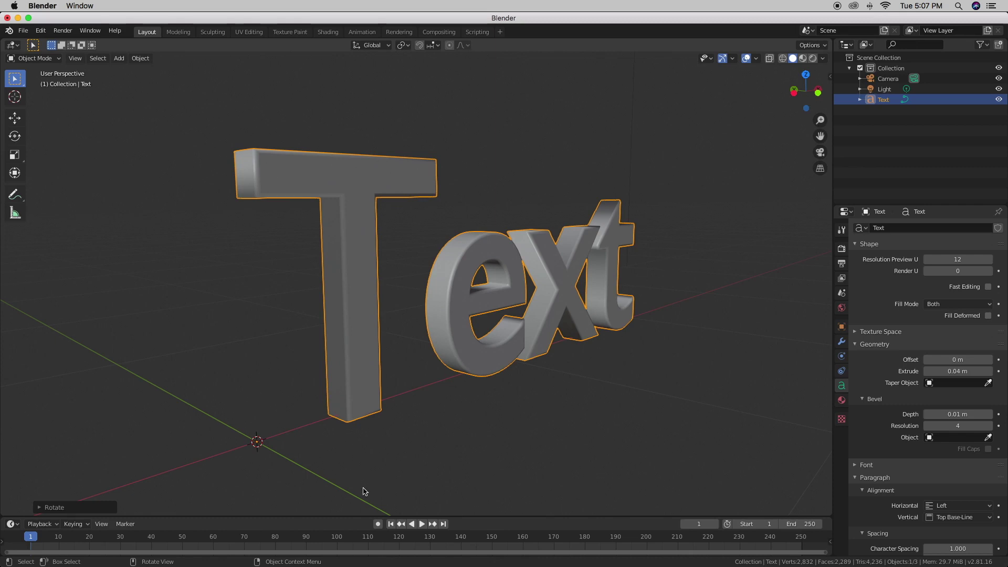
# - Add a mesh plane scaled 5 times, then zoom out to see the plane and Text
pyautogui.hotkey('shift', 'a')
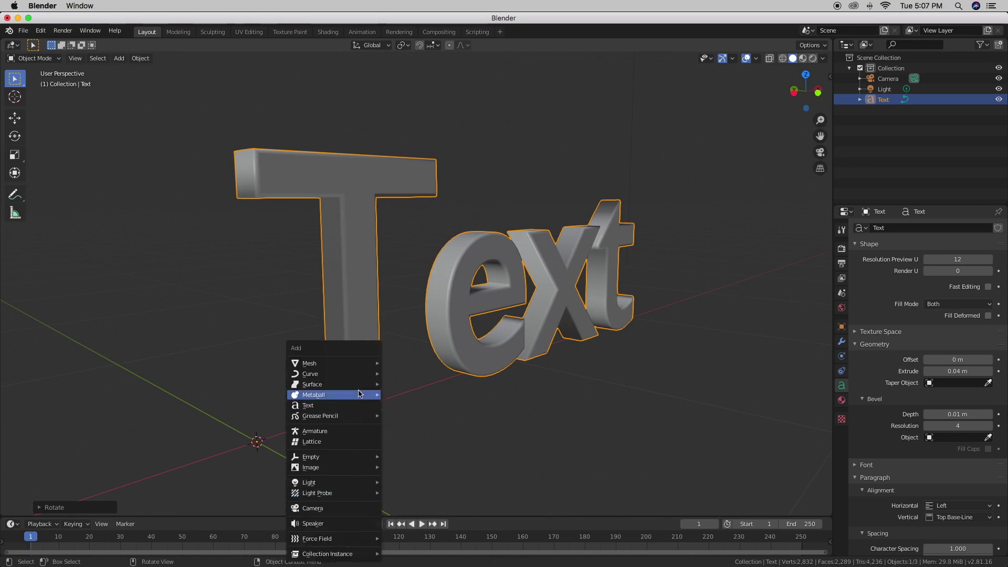
pyautogui.moveTo(309, 362)
pyautogui.click(412, 365)
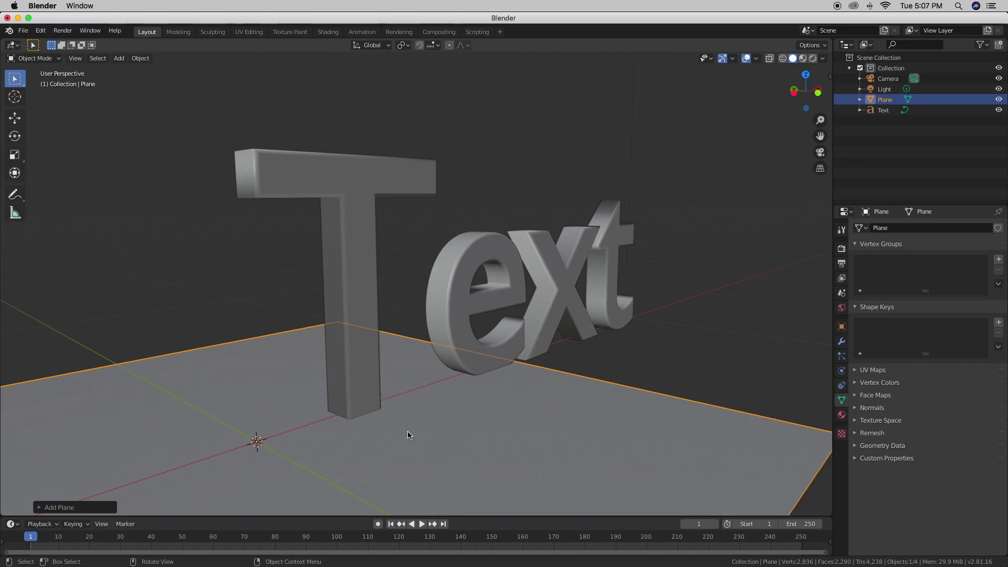
pyautogui.write('s5')
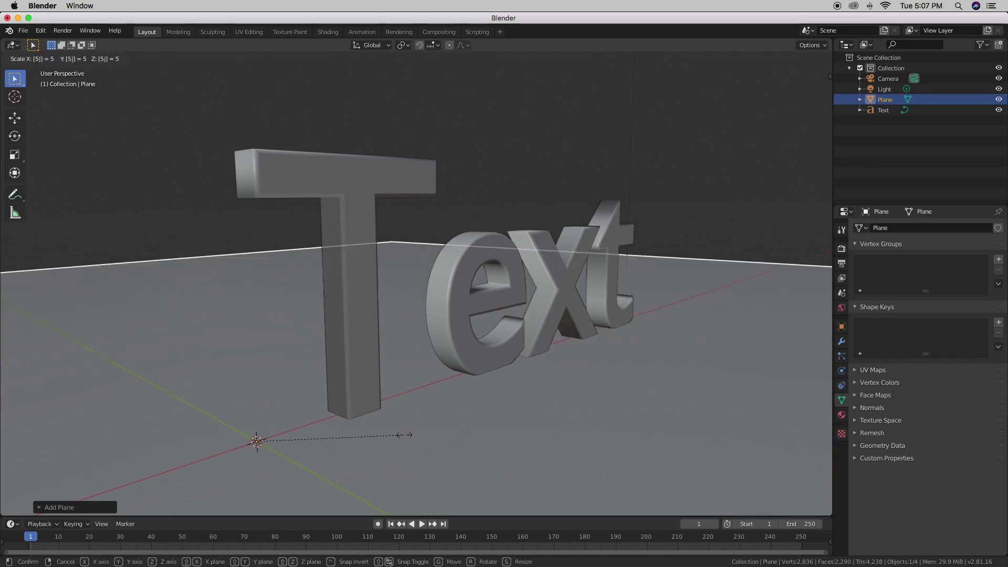
pyautogui.press('Return')
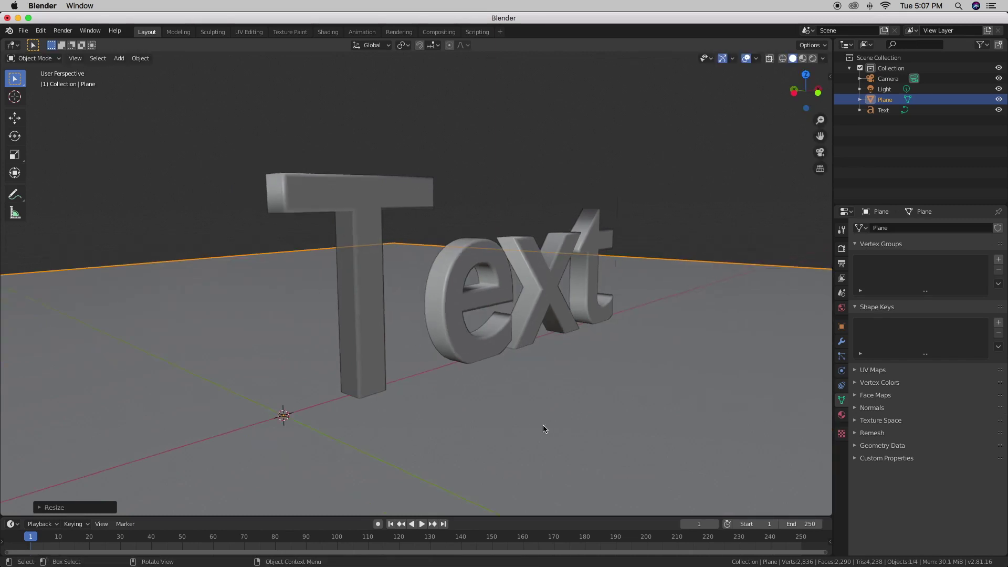
pyautogui.moveTo(582, 423); pyautogui.dragTo(557, 432, button='middle')
pyautogui.scroll(-1, 556, 427)
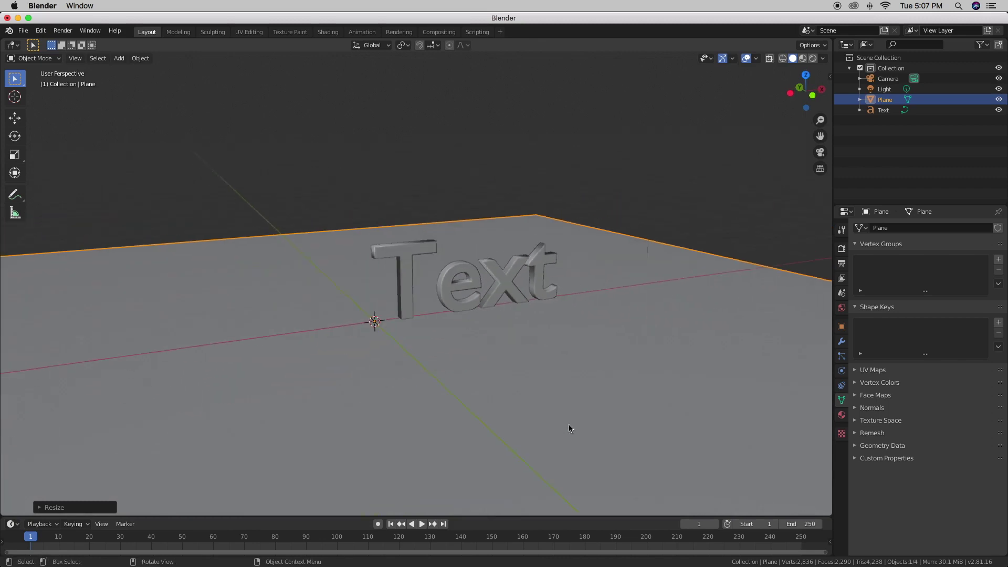
pyautogui.scroll(-1, 568, 425)
pyautogui.scroll(-1, 567, 423)
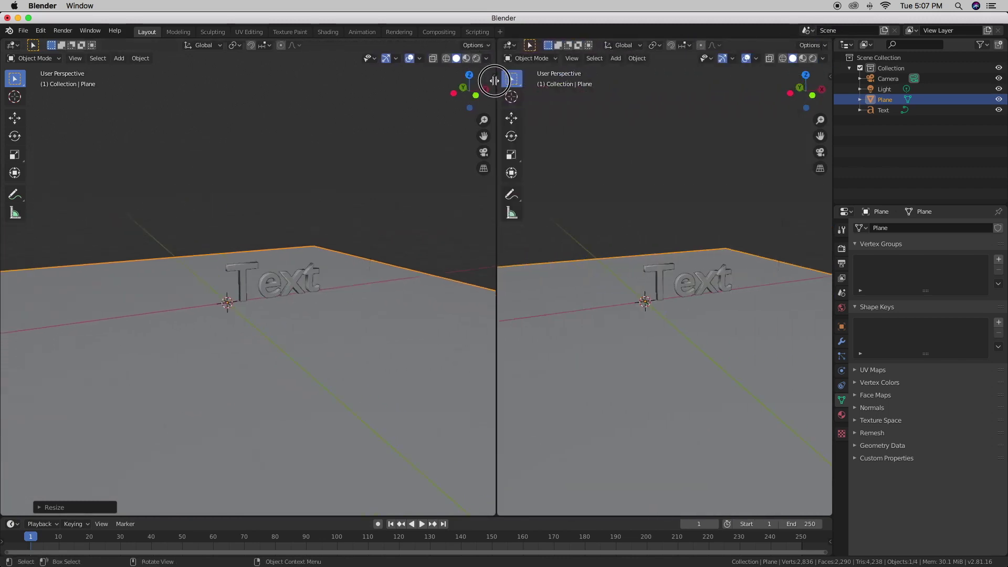
# - Split the 3D view and make the right half show the active camera view
pyautogui.moveTo(810, 44); pyautogui.dragTo(436, 93)
pyautogui.click(511, 58)
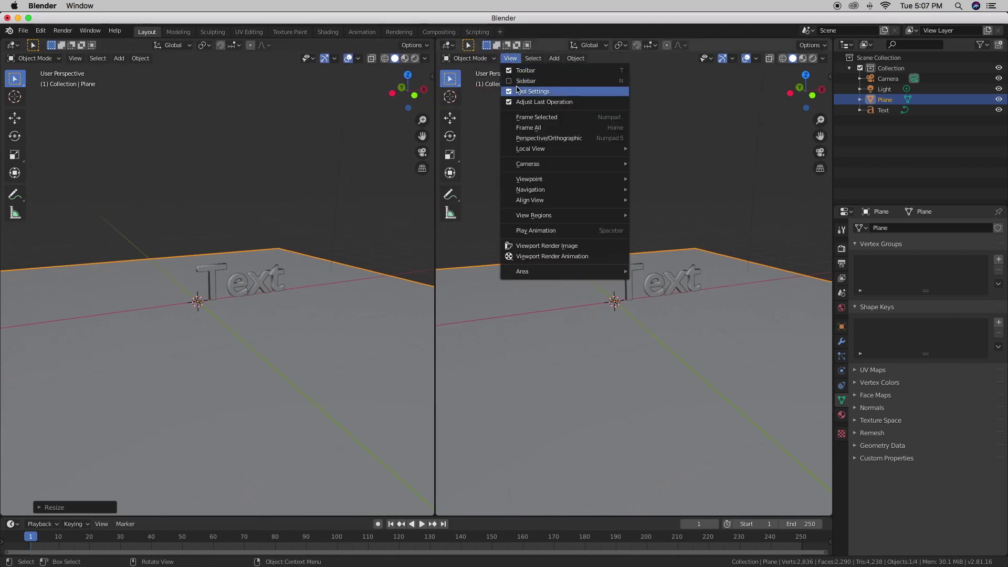
pyautogui.moveTo(528, 164)
pyautogui.click(676, 174)
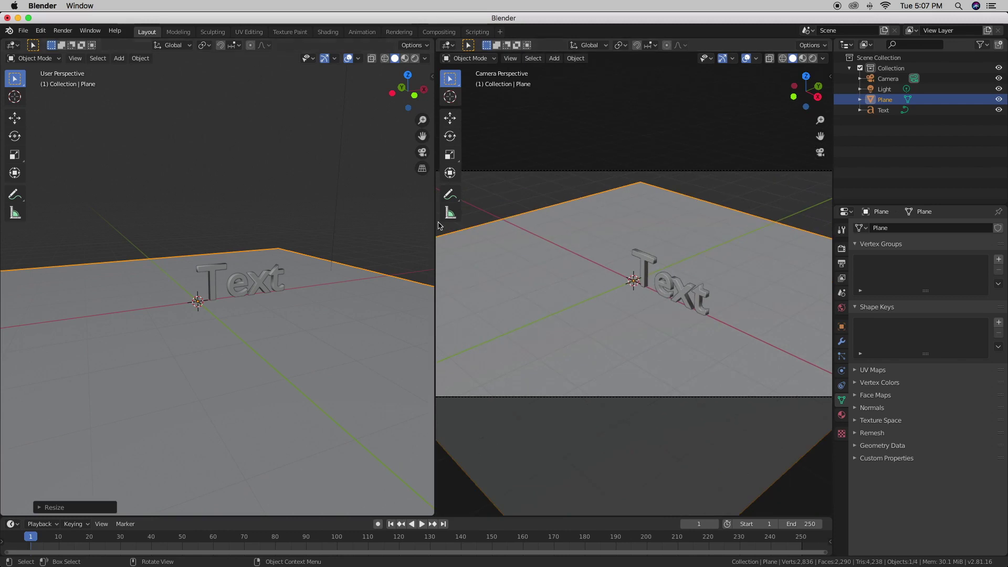
pyautogui.scroll(-5, 409, 231)
pyautogui.scroll(3, 376, 238)
pyautogui.scroll(-3, 393, 232)
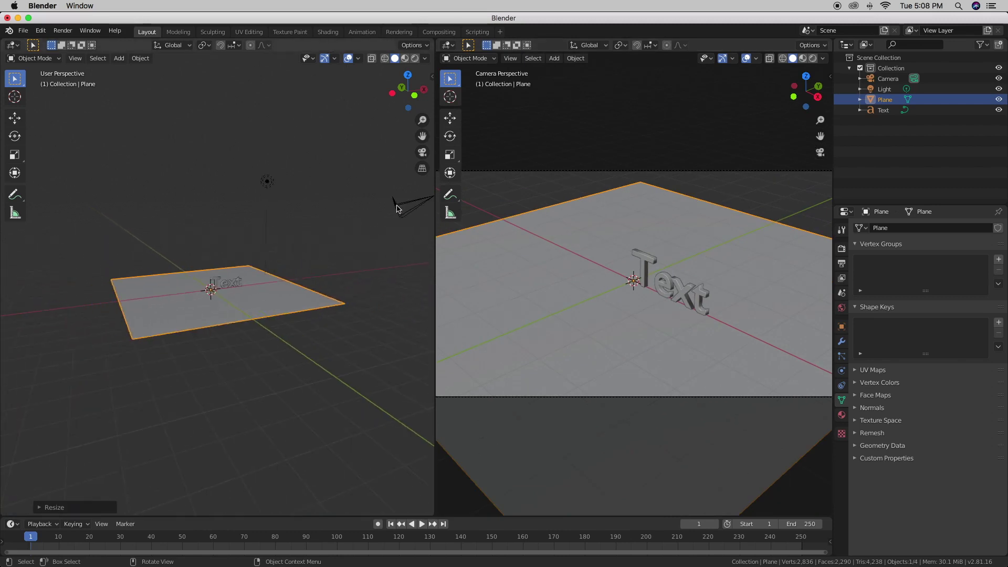
# - Set the camera rotation to X 90° and Z 0° so it faces the Text head-on
pyautogui.click(399, 209)
pyautogui.scroll(-3, 396, 229)
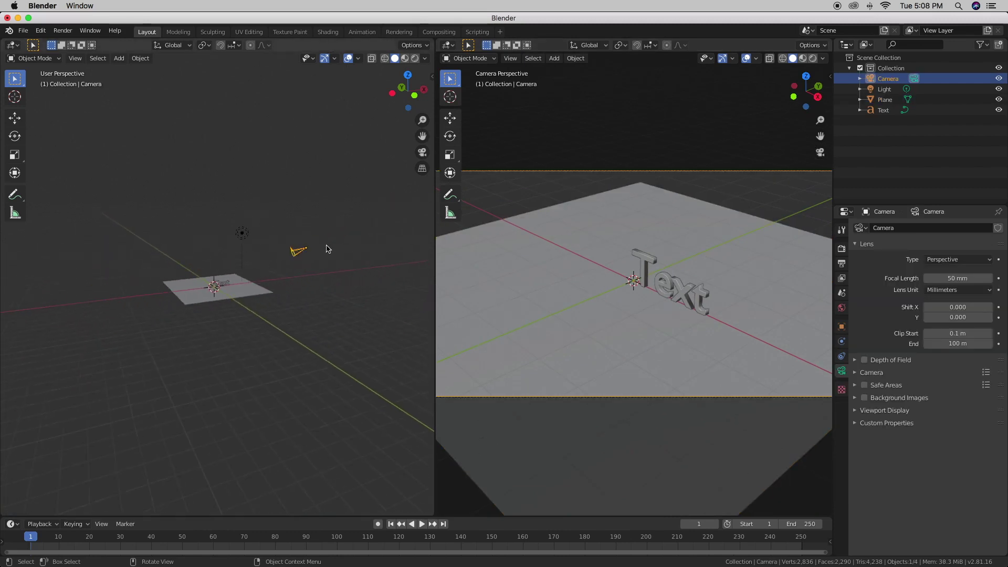
pyautogui.click(15, 118)
pyautogui.click(432, 76)
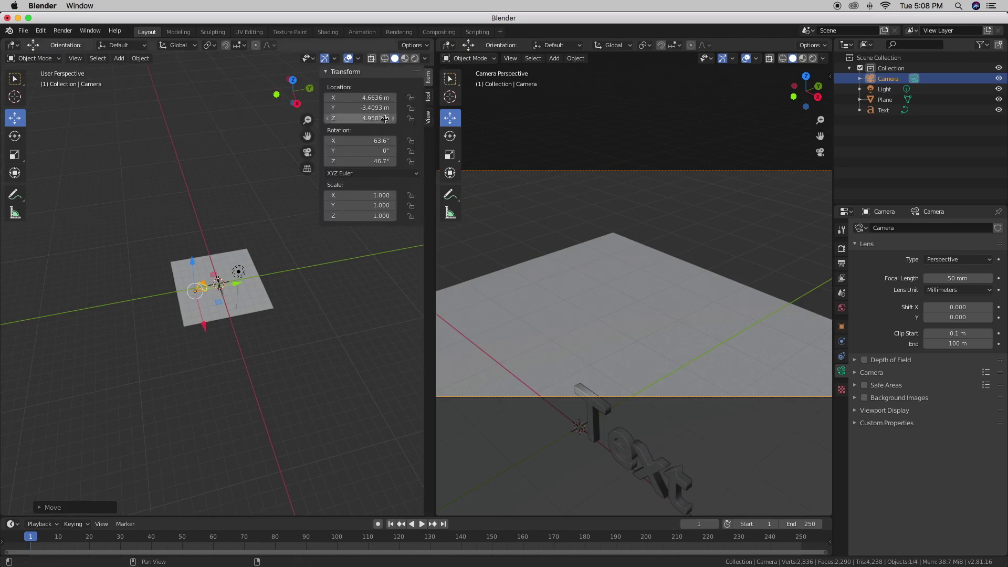
pyautogui.click(380, 140)
pyautogui.write('90')
pyautogui.press('Return')
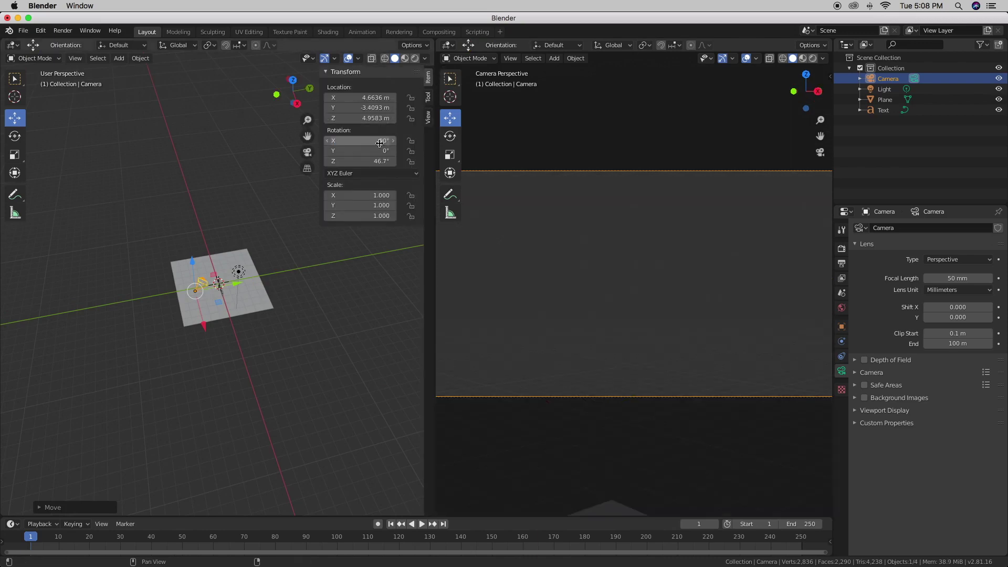
pyautogui.click(376, 161)
pyautogui.write('0')
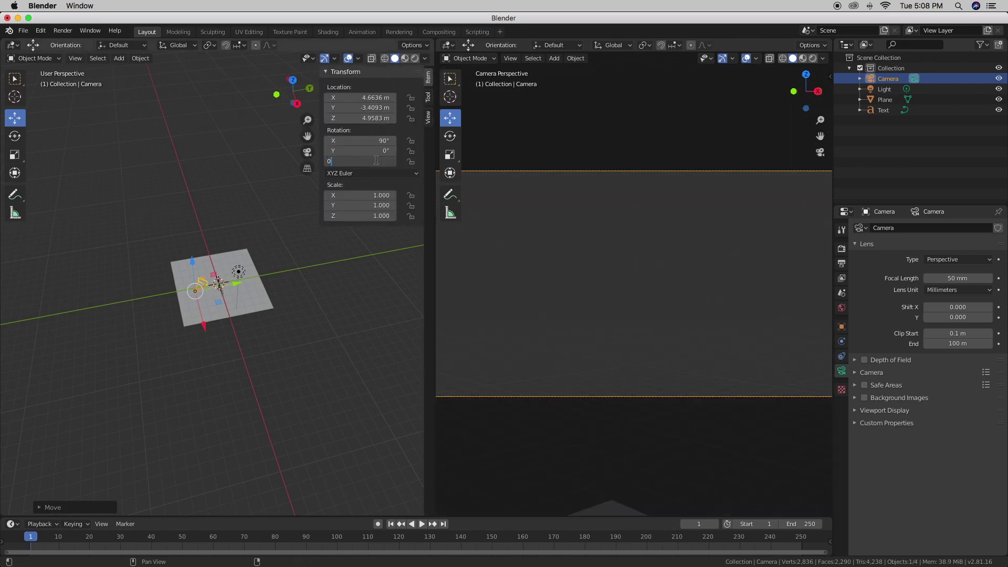
pyautogui.press('Return')
pyautogui.click(561, 358)
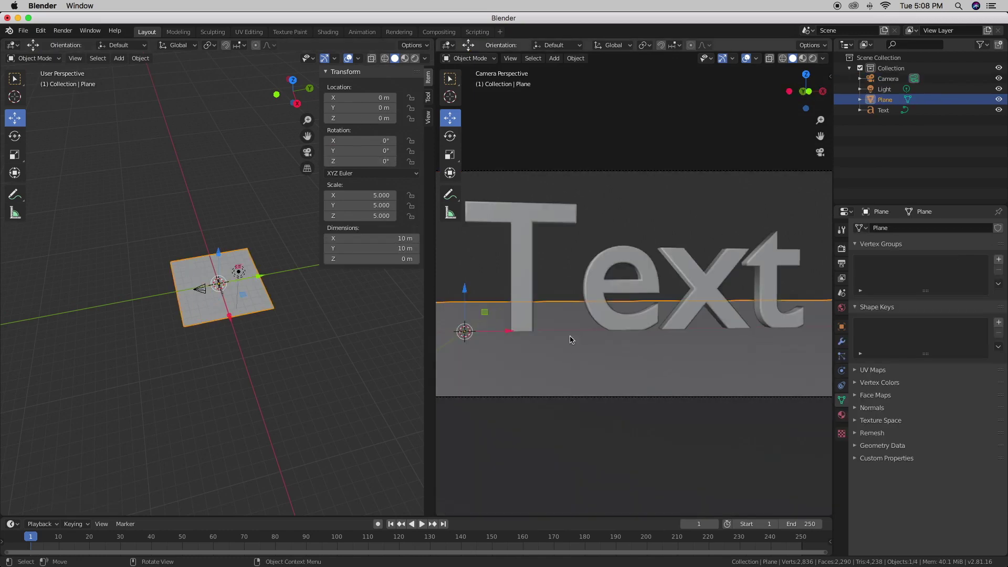
# - Lower the plane to about −0.19 m and switch the camera view to Rendered shading
pyautogui.moveTo(219, 252); pyautogui.dragTo(219, 254)
pyautogui.scroll(-1, 726, 187)
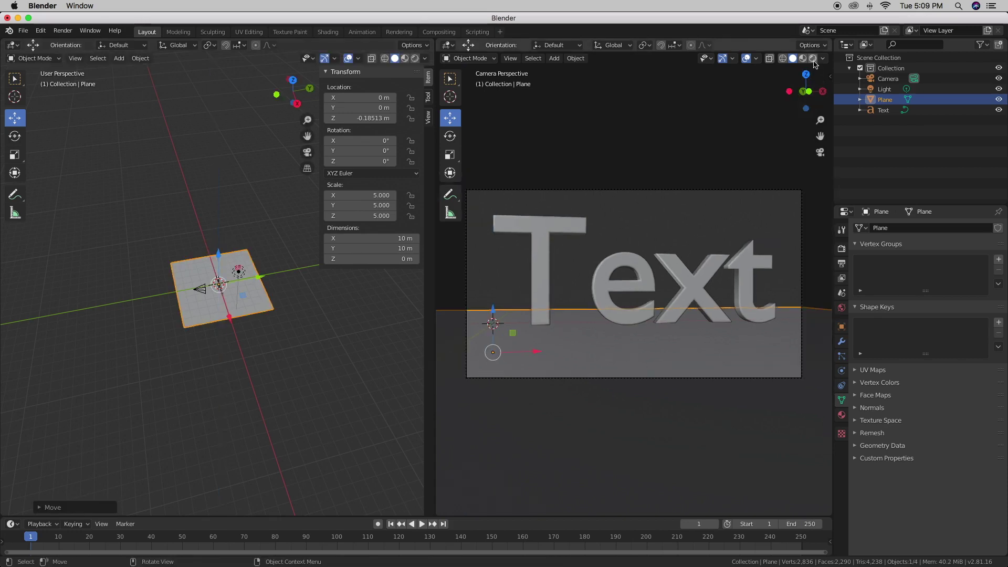
pyautogui.click(813, 59)
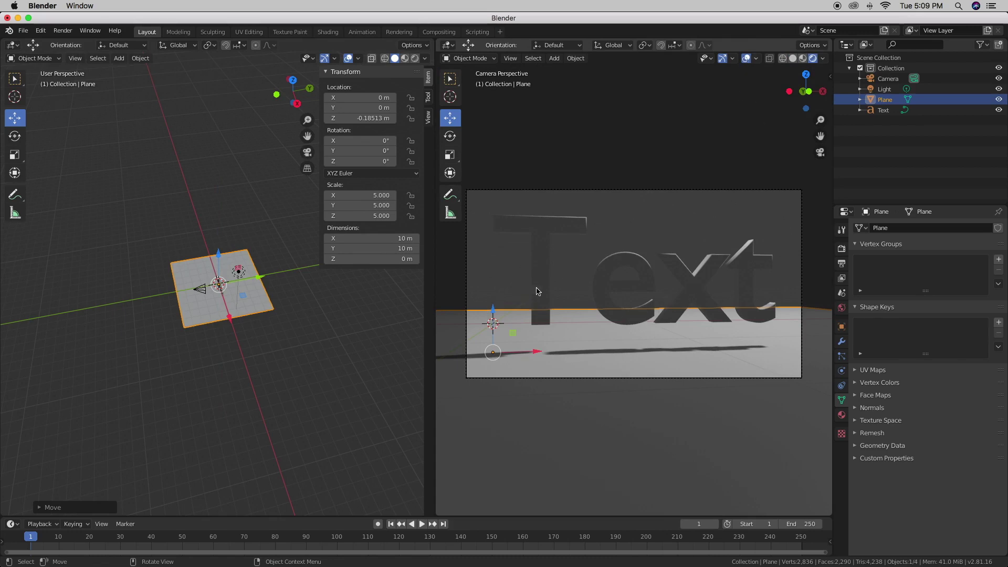
pyautogui.scroll(5, 295, 247)
pyautogui.click(293, 239)
# - Turn the light into a Sun with strength 10 and an 11.4° angle
pyautogui.press('w')
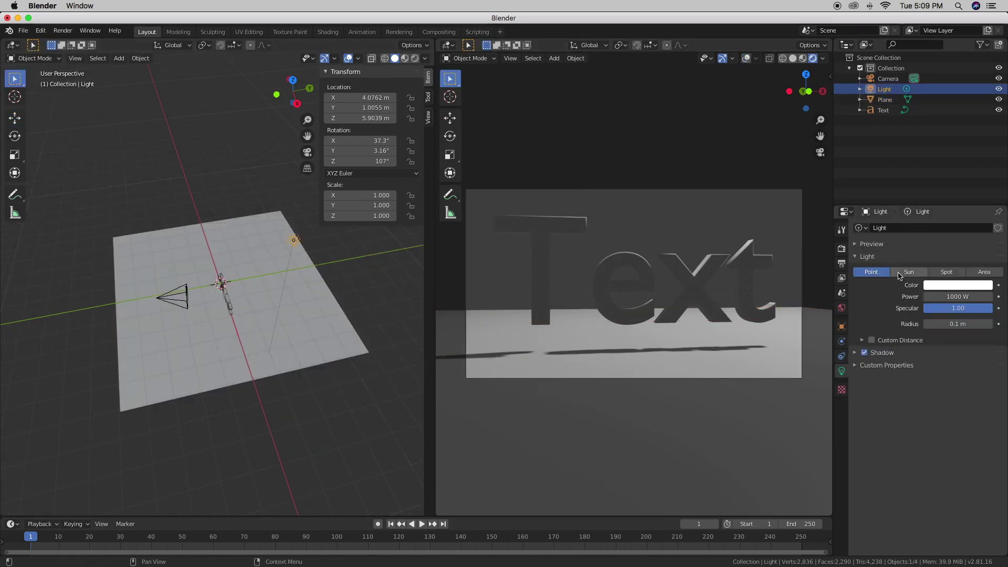
pyautogui.click(900, 272)
pyautogui.click(961, 297)
pyautogui.write('10')
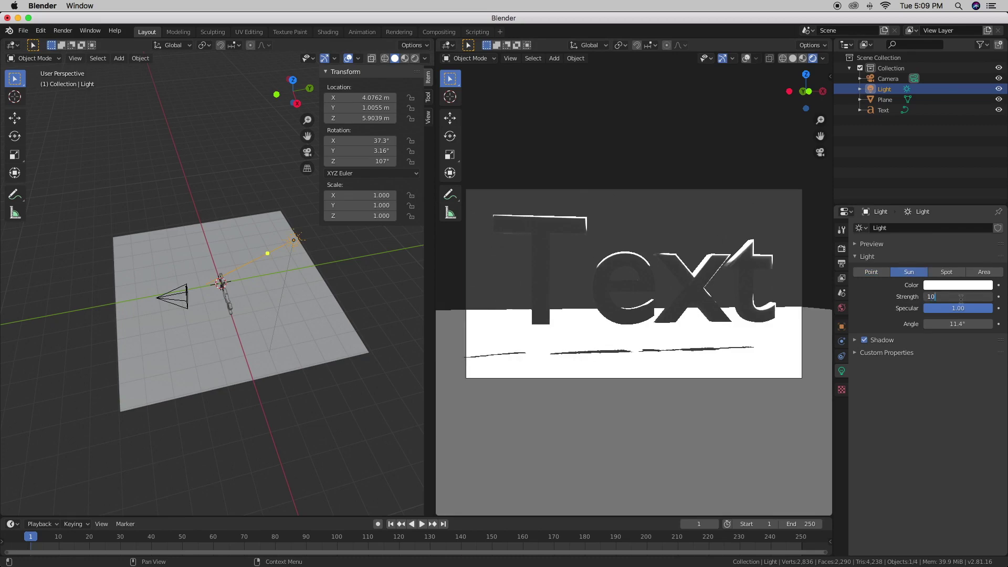
pyautogui.press('Return')
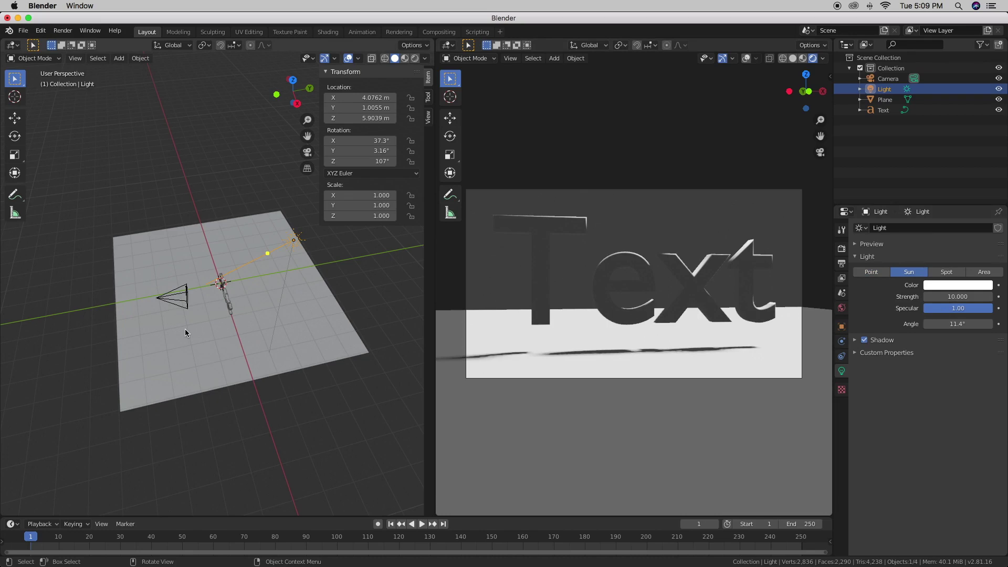
pyautogui.scroll(2, 666, 341)
pyautogui.scroll(-2, 666, 341)
# - Give the plane a new material using the Principled BSDF shader
pyautogui.click(201, 352)
pyautogui.click(842, 415)
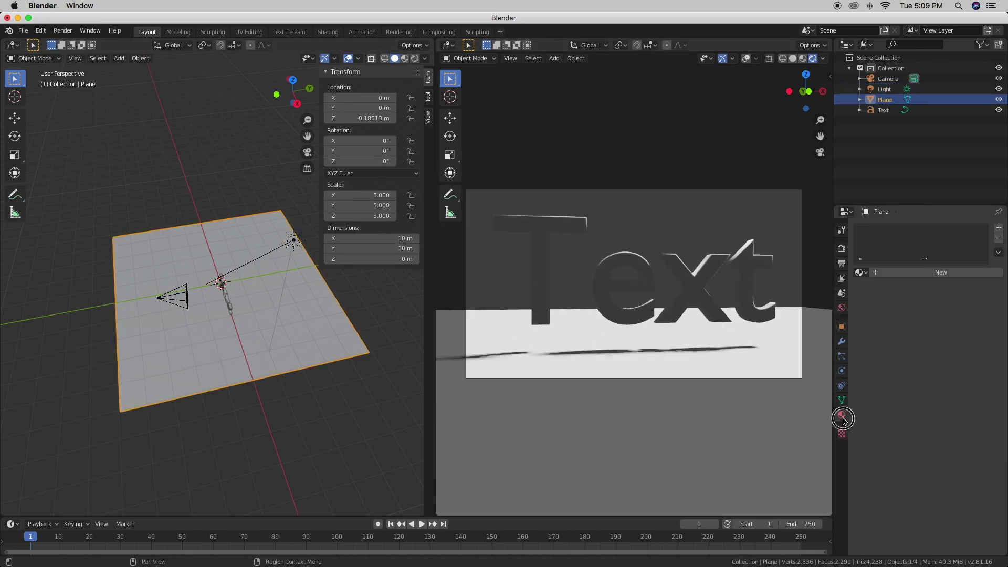
pyautogui.click(939, 272)
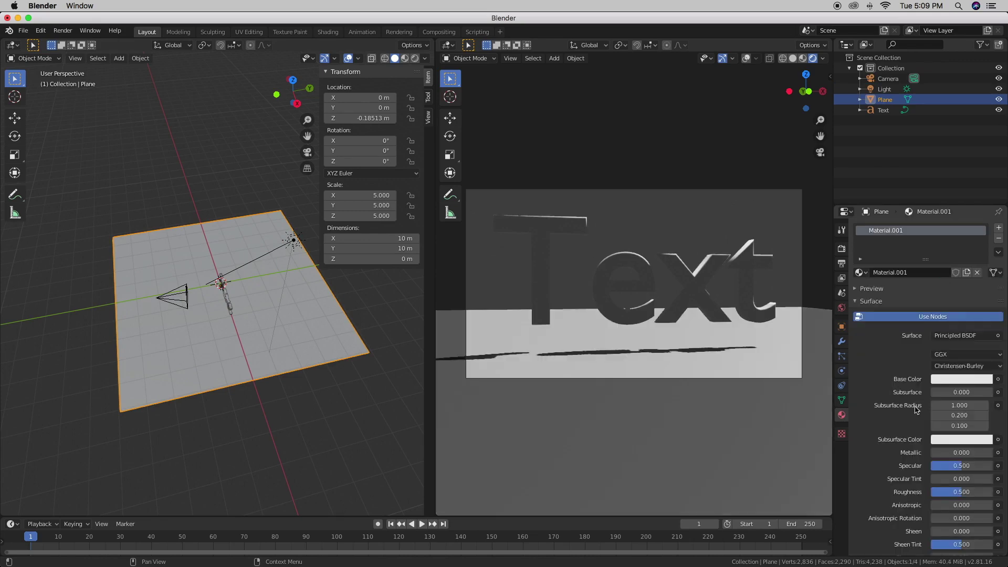
pyautogui.click(959, 336)
pyautogui.click(883, 155)
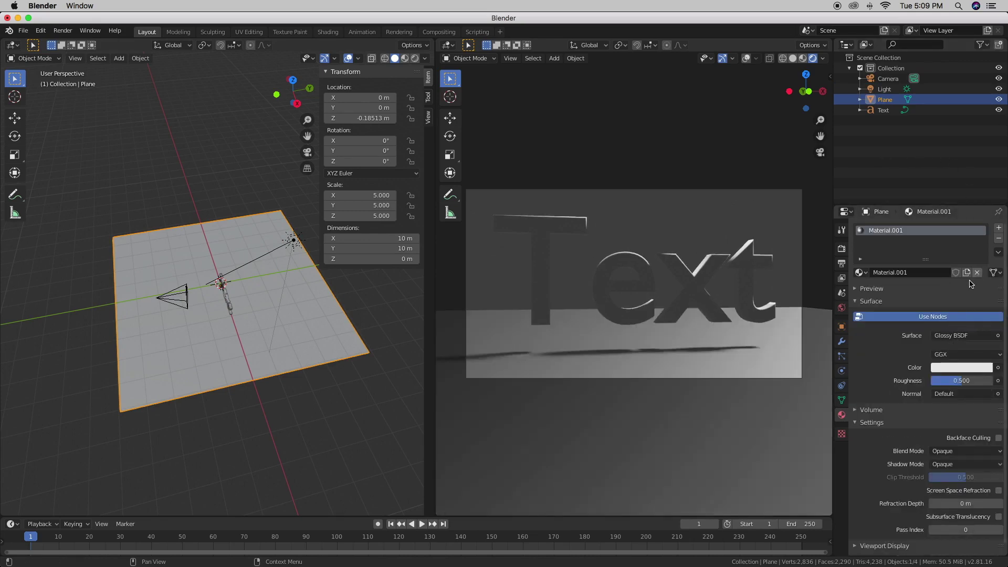
pyautogui.click(964, 336)
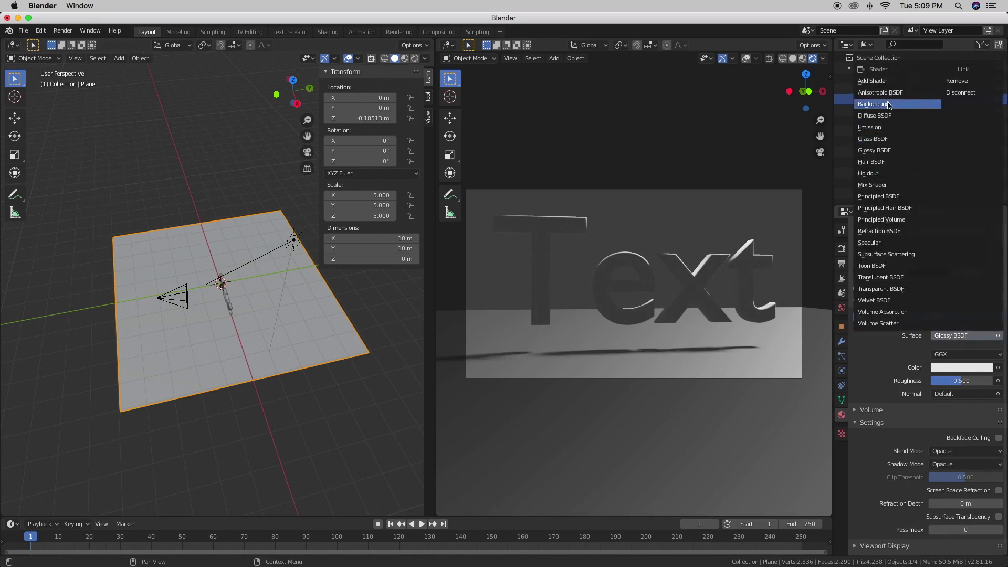
pyautogui.click(888, 196)
pyautogui.scroll(-1, 918, 375)
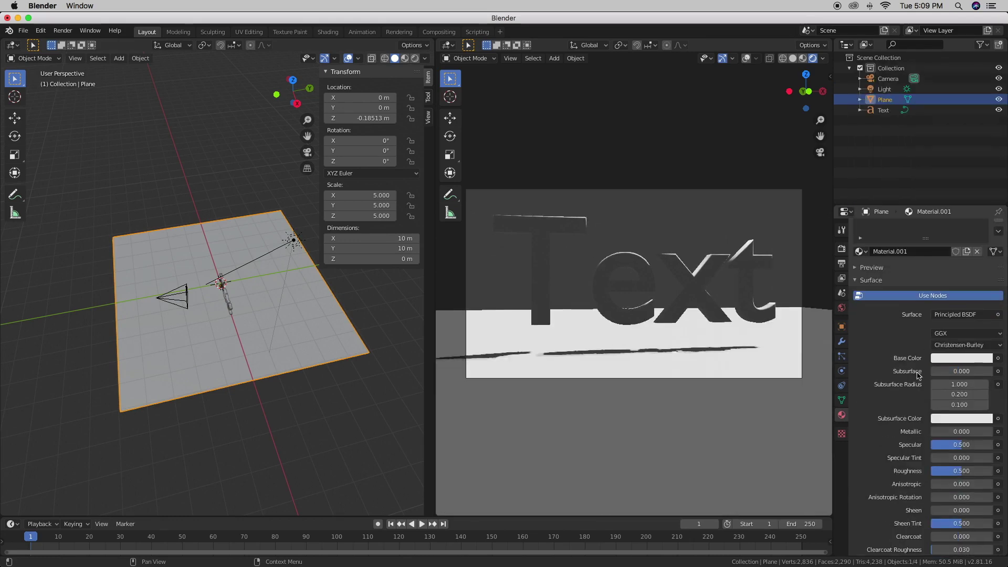
# - Set the plane material to Metallic about 0.667, cyan subsurface and teal base colour
pyautogui.click(940, 432)
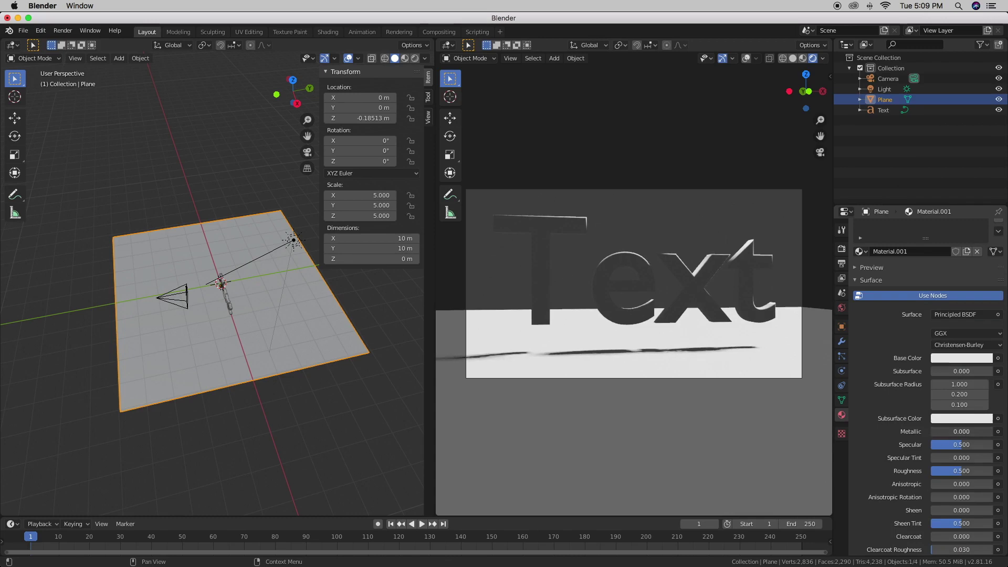
pyautogui.write('0.55')
pyautogui.press('Return')
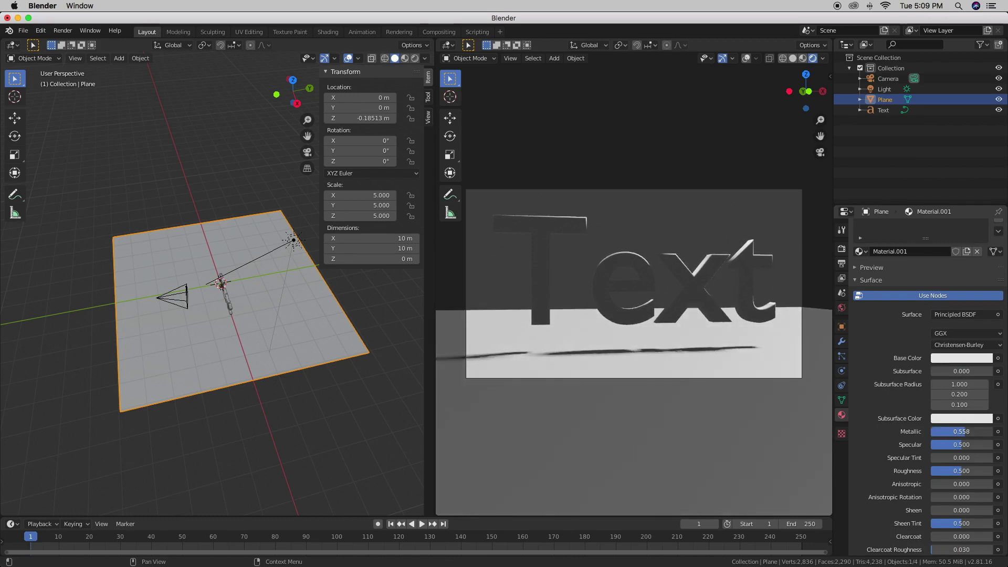
pyautogui.moveTo(961, 432); pyautogui.dragTo(962, 420)
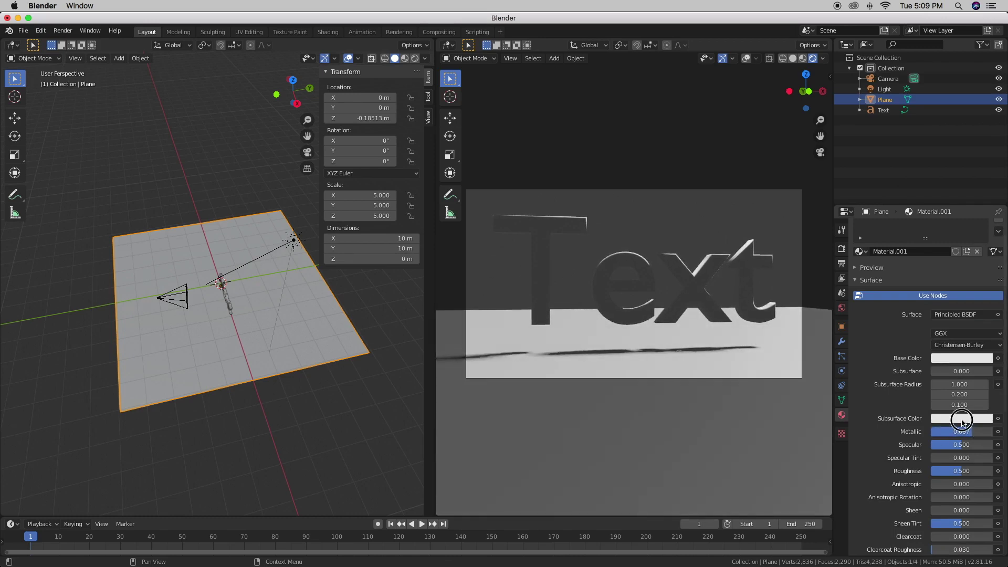
pyautogui.click(962, 418)
pyautogui.click(945, 420)
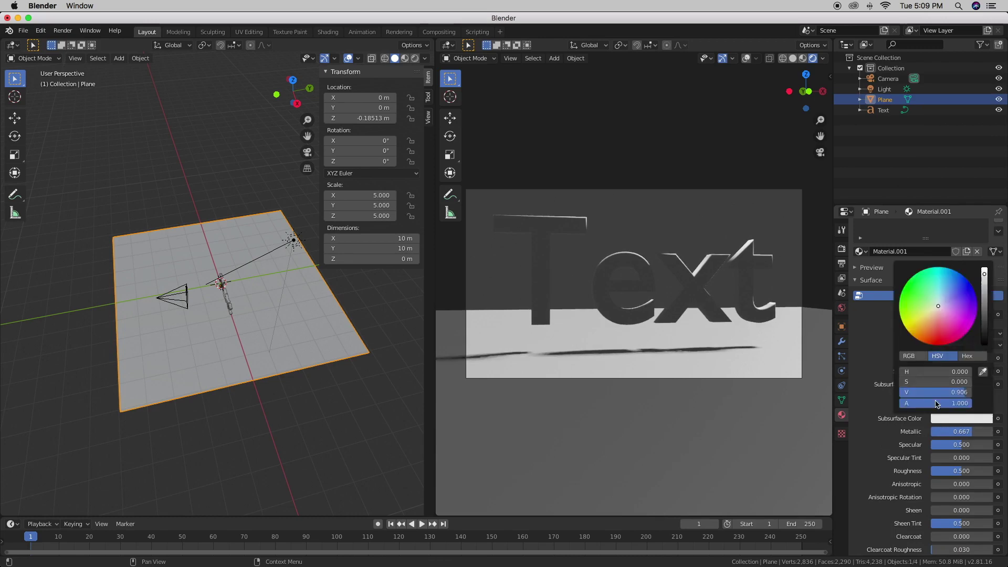
pyautogui.click(937, 270)
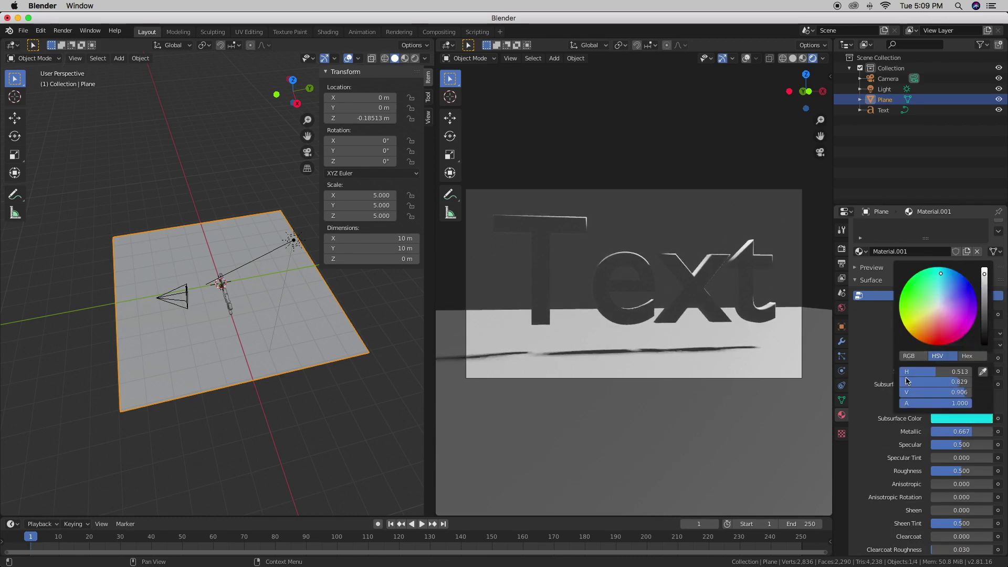
pyautogui.click(953, 358)
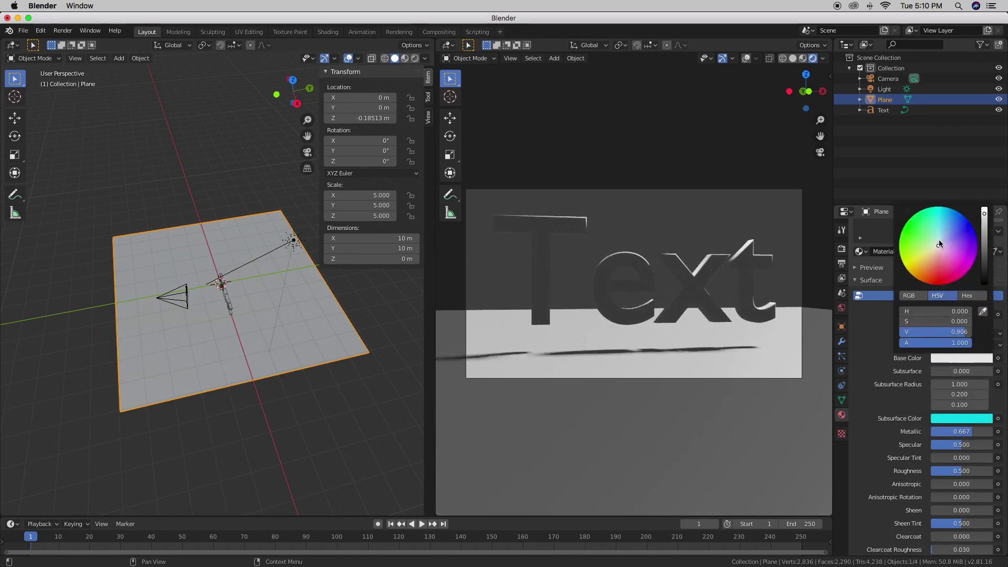
pyautogui.moveTo(939, 243); pyautogui.dragTo(933, 213)
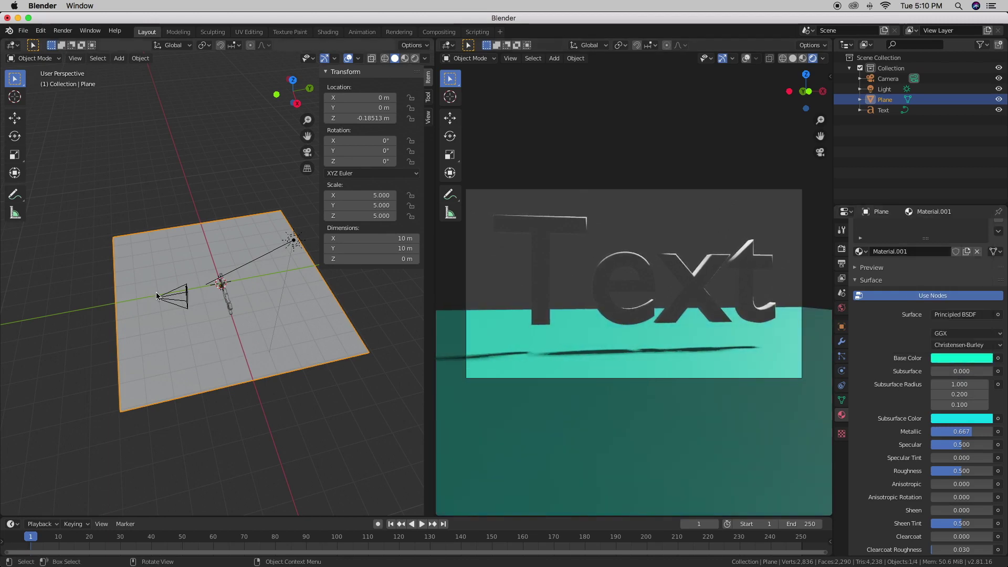
# - Raise the plane on Z to about 0.006 m, just beneath the Text
pyautogui.click(14, 117)
pyautogui.moveTo(219, 254); pyautogui.dragTo(219, 252)
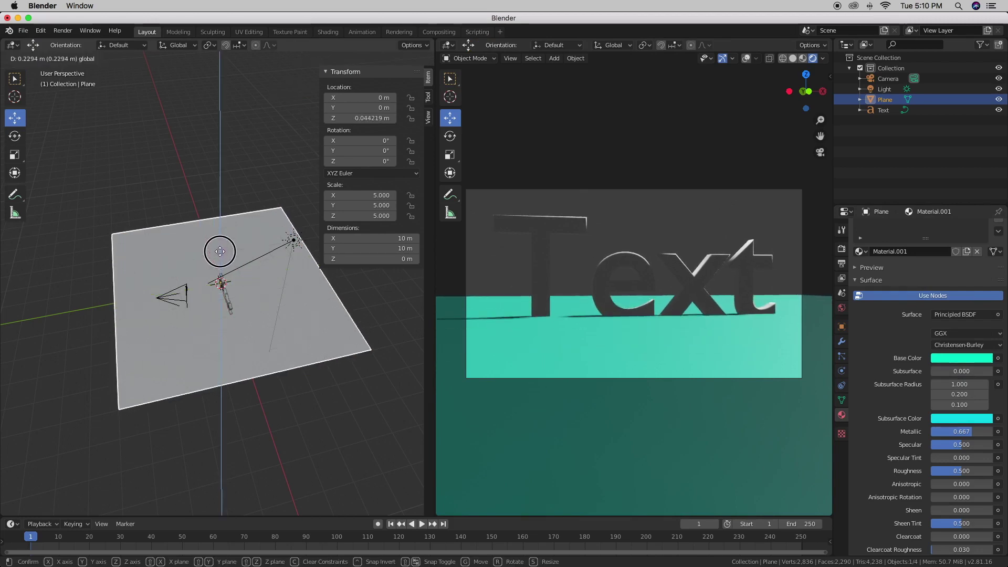
pyautogui.moveTo(220, 251); pyautogui.dragTo(219, 252)
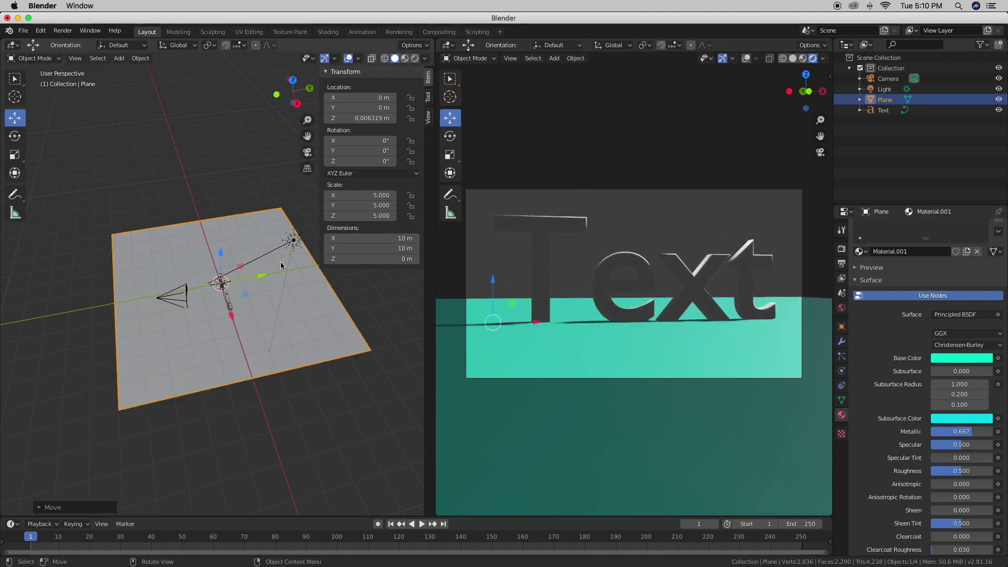
pyautogui.scroll(5, 276, 264)
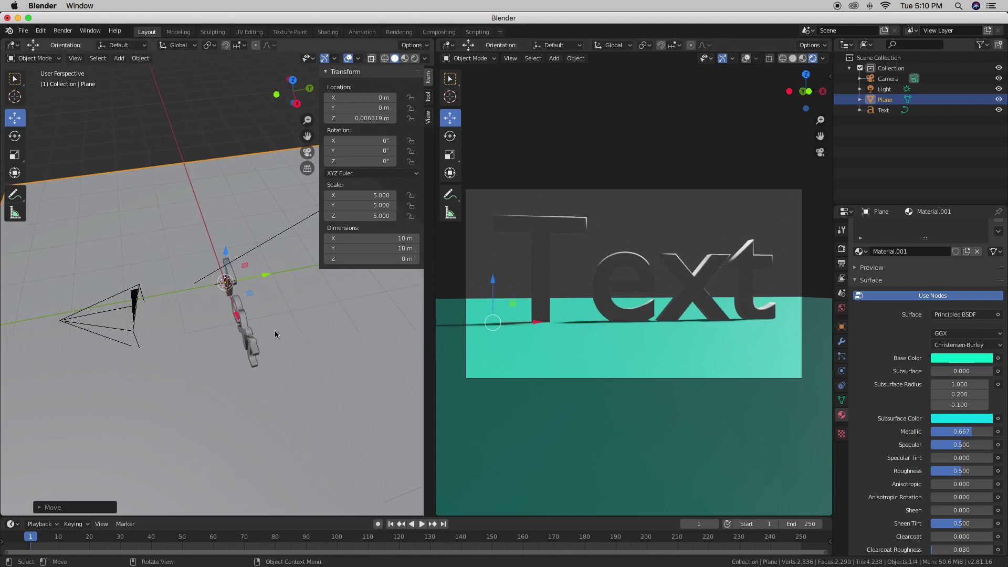
pyautogui.scroll(3, 275, 332)
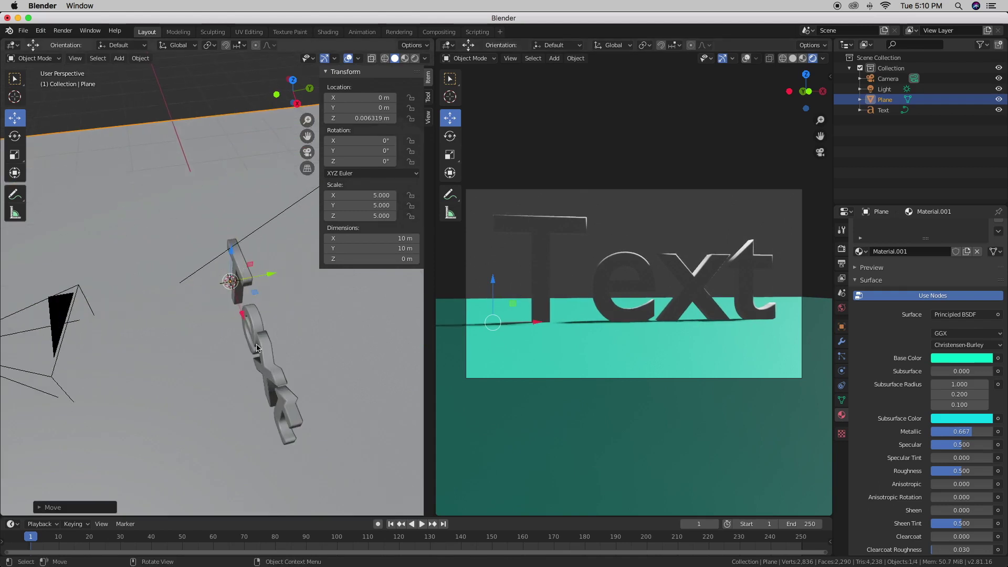
# - Give the Text a new Glossy BSDF material with roughness about 0.108
pyautogui.click(269, 356)
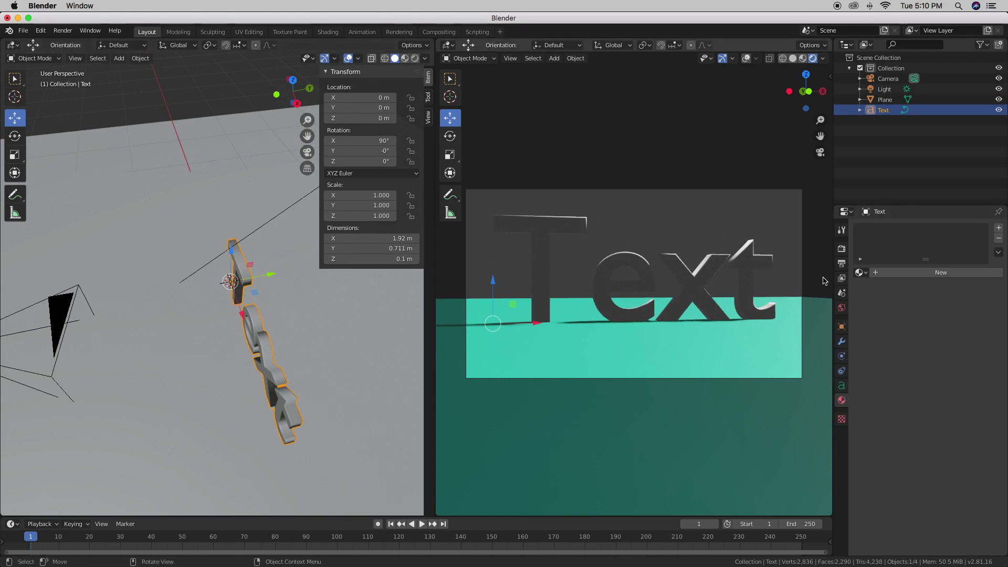
pyautogui.click(941, 274)
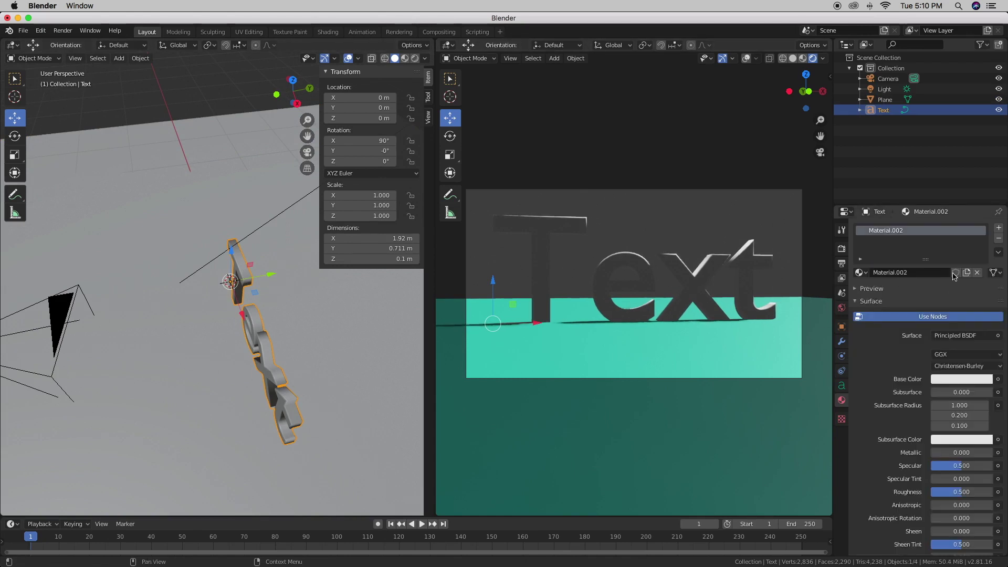
pyautogui.click(953, 336)
pyautogui.click(876, 150)
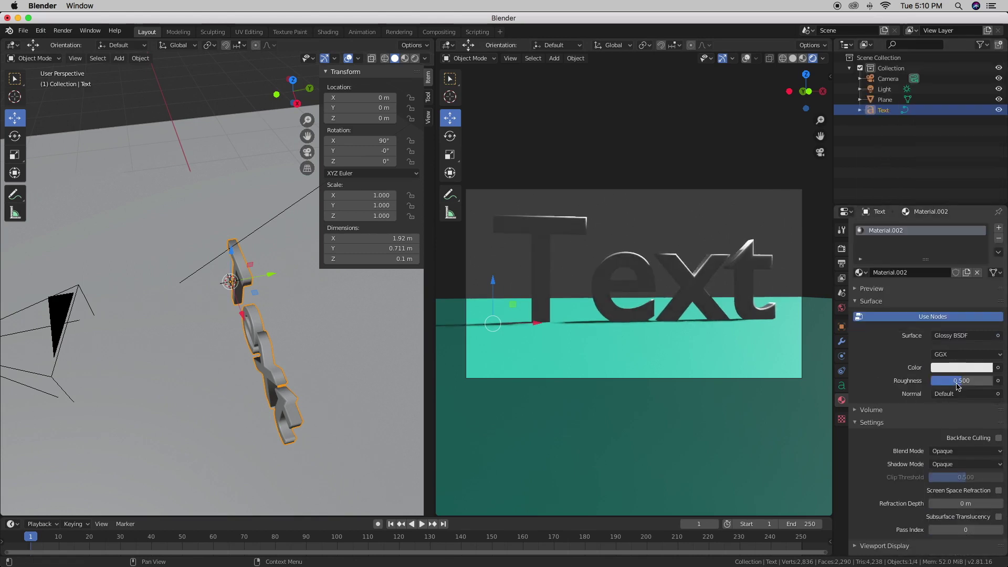
pyautogui.moveTo(963, 380)
pyautogui.mouseDown()
pyautogui.moveTo(938, 380)
pyautogui.moveTo(953, 374)
pyautogui.mouseUp()
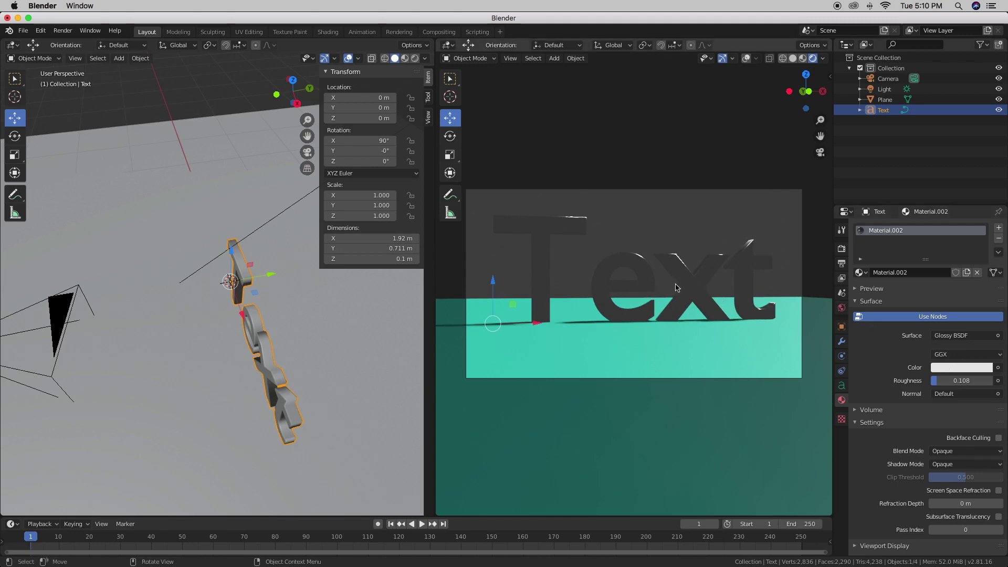
# - Set the Text's glossy colour to silver hex #C0C0C0
pyautogui.click(946, 367)
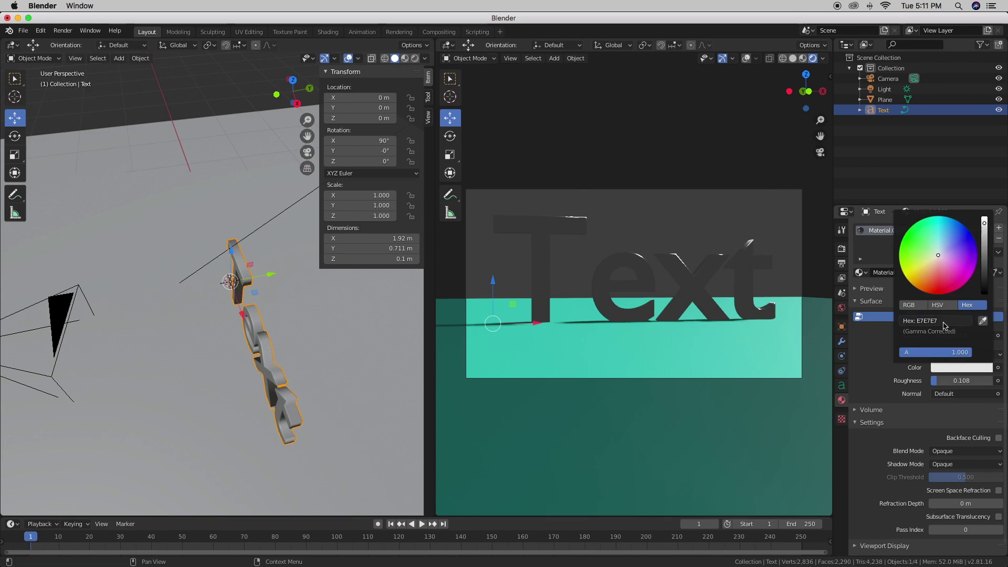
pyautogui.click(947, 321)
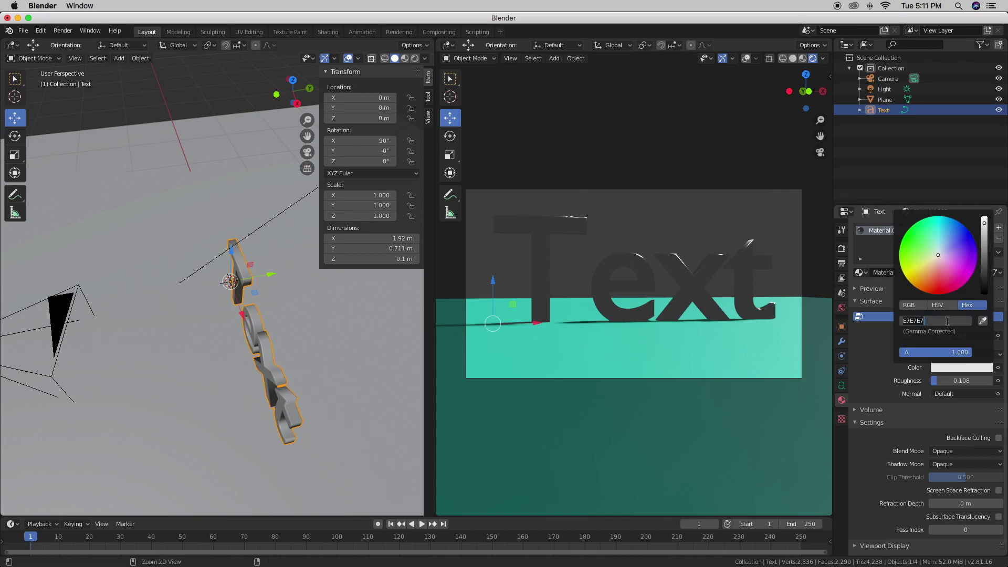
pyautogui.write('#C0C0C0')
pyautogui.press('Return')
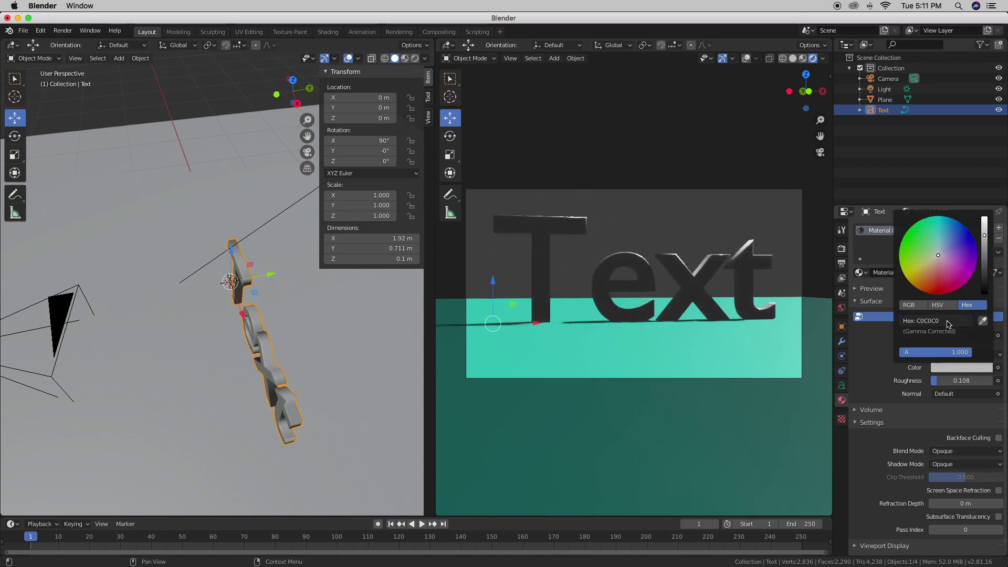
# - Set the world colour to an Environment Texture using colorful_studio_1k.hdr
pyautogui.click(841, 307)
pyautogui.click(999, 298)
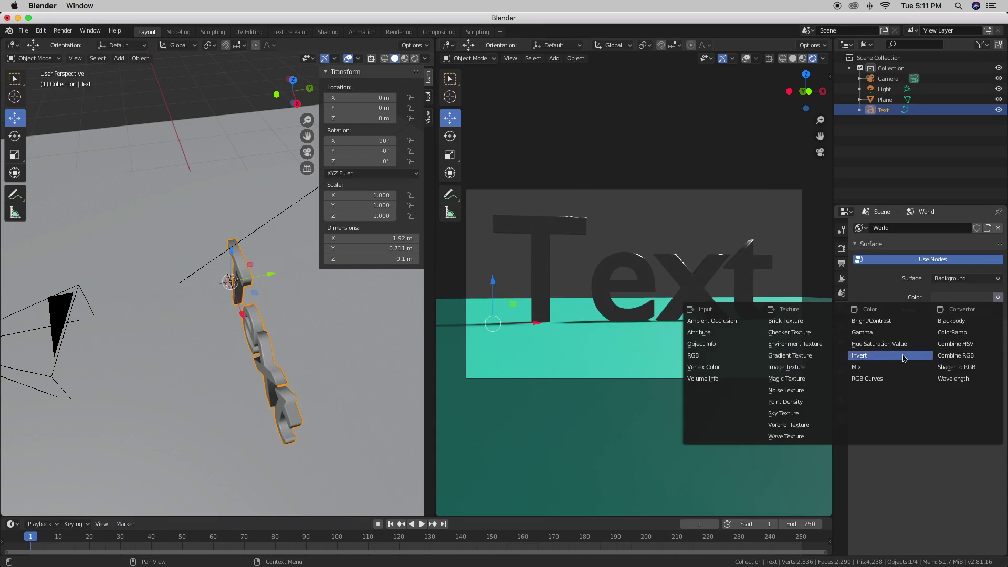
pyautogui.click(746, 340)
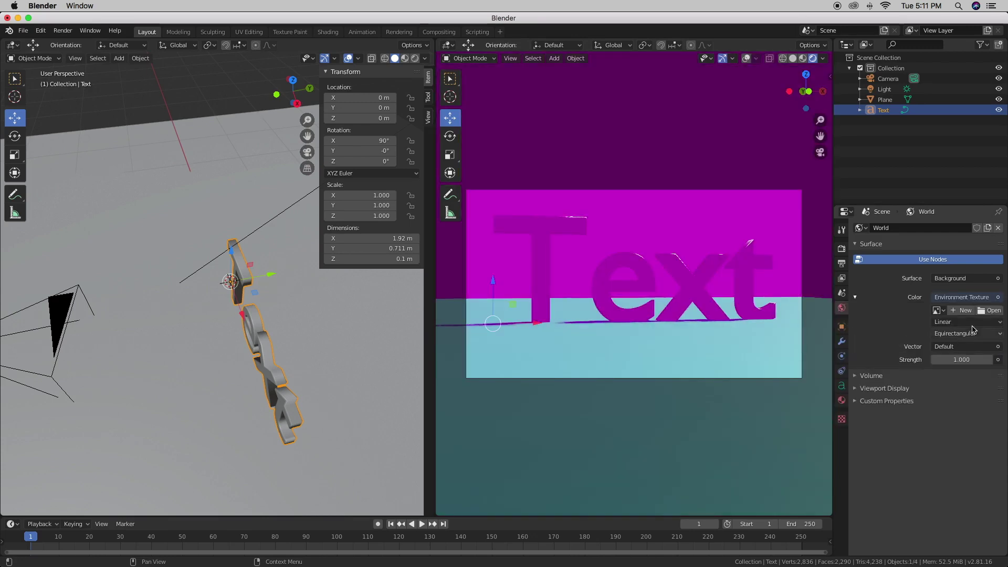
pyautogui.click(989, 310)
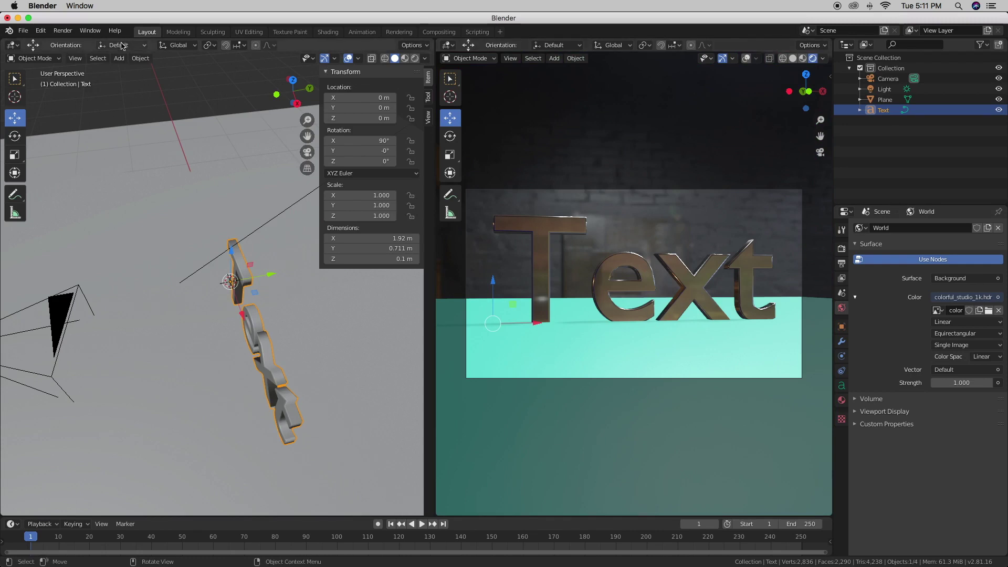
pyautogui.click(63, 30)
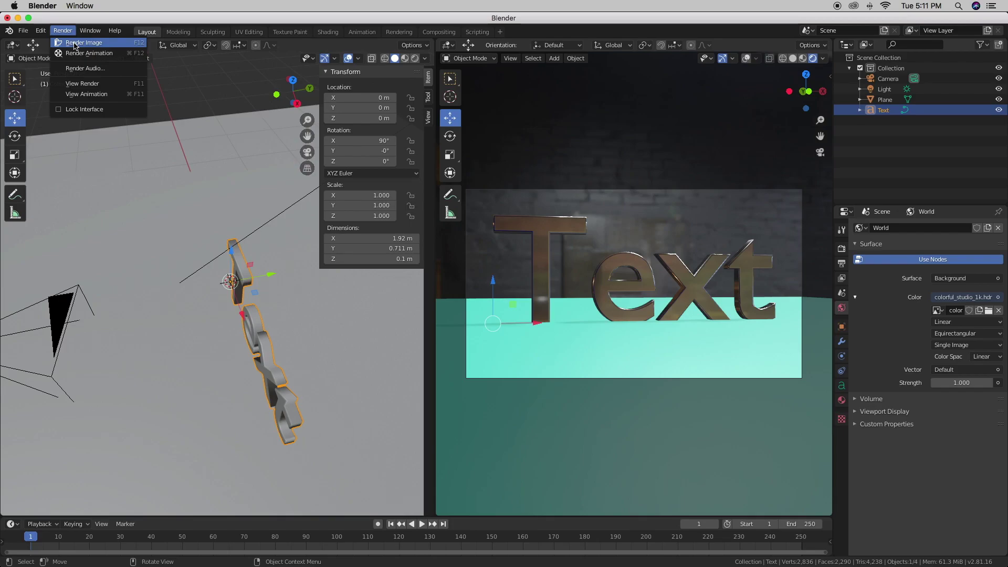
# - Render Image to produce the final still of the metallic Text on the teal plane
pyautogui.click(74, 43)
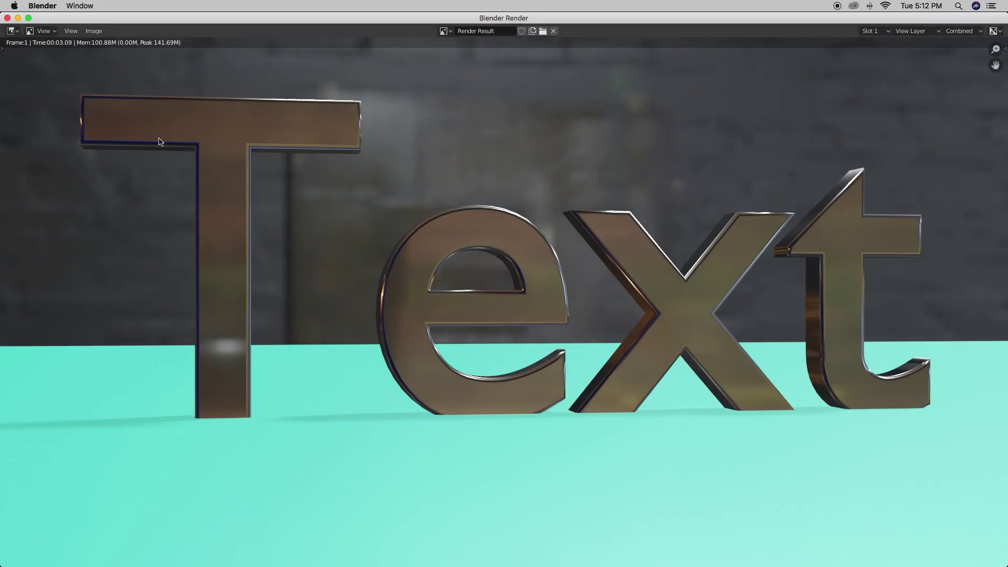